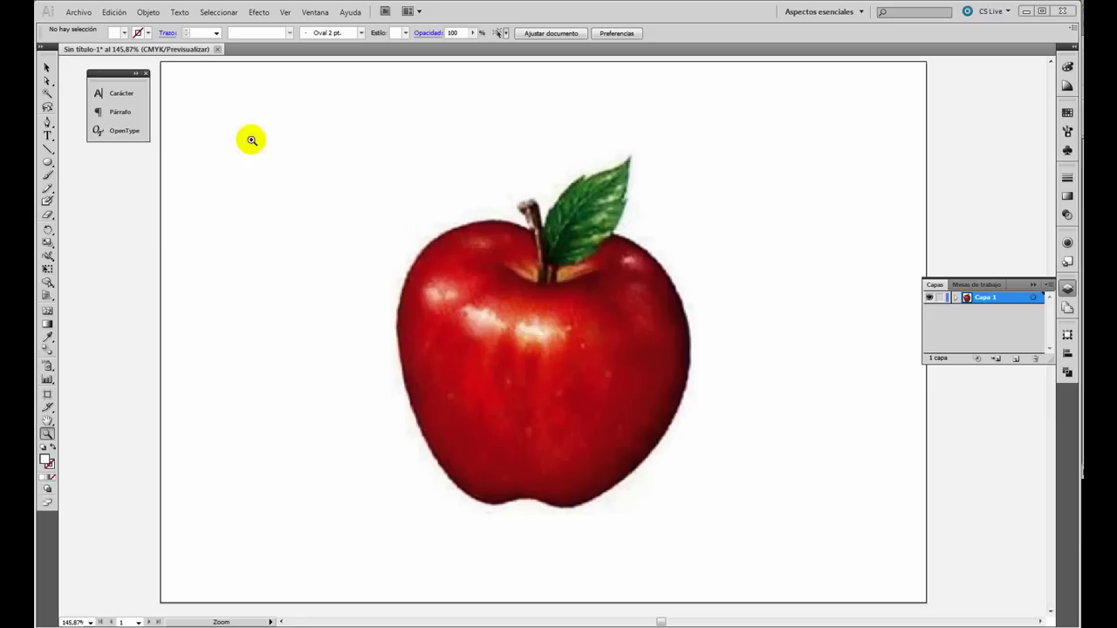
Live-trace the apple photo with the Color 6 preset and lock layer Capa 1
{"action": "left_click", "coordinate": [47, 69]}
{"action": "left_click", "coordinate": [487, 370]}
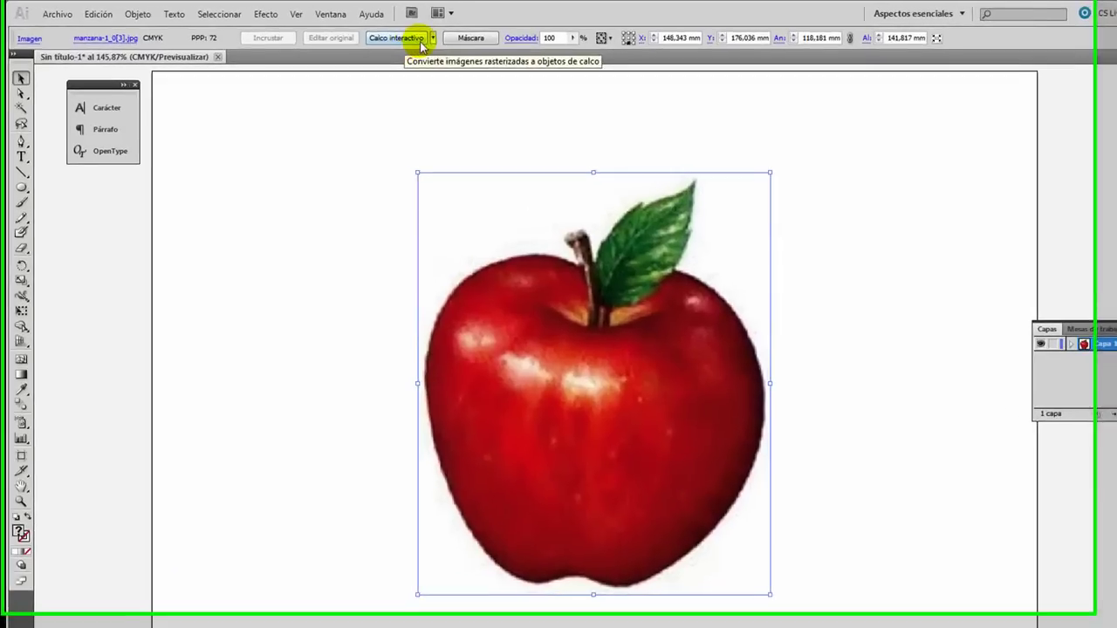
{"action": "left_click", "coordinate": [440, 39]}
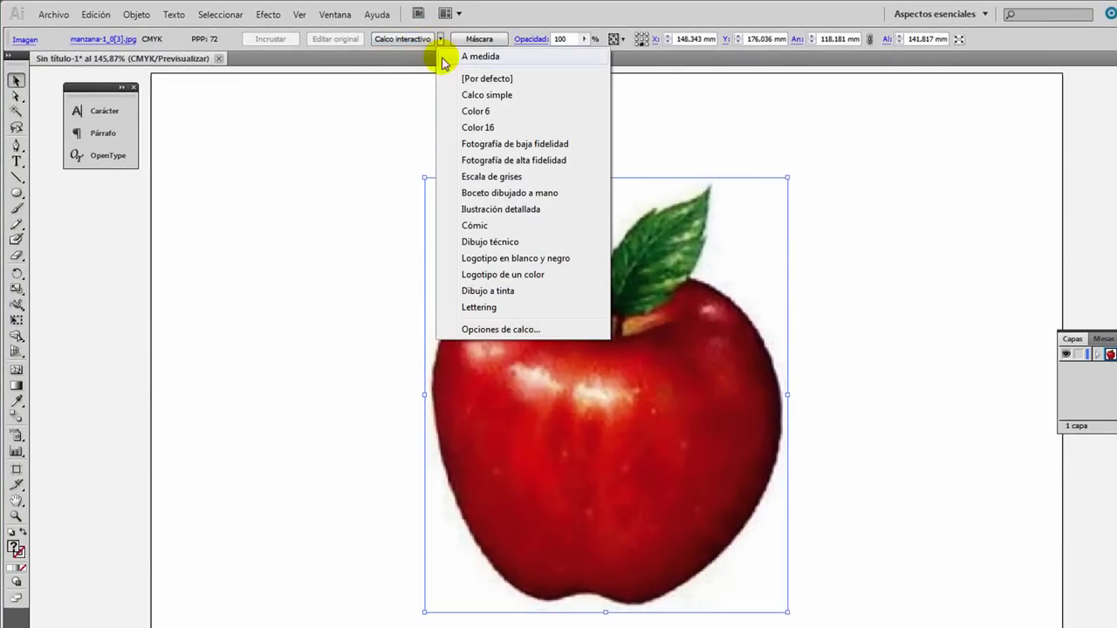
{"action": "left_click", "coordinate": [477, 111]}
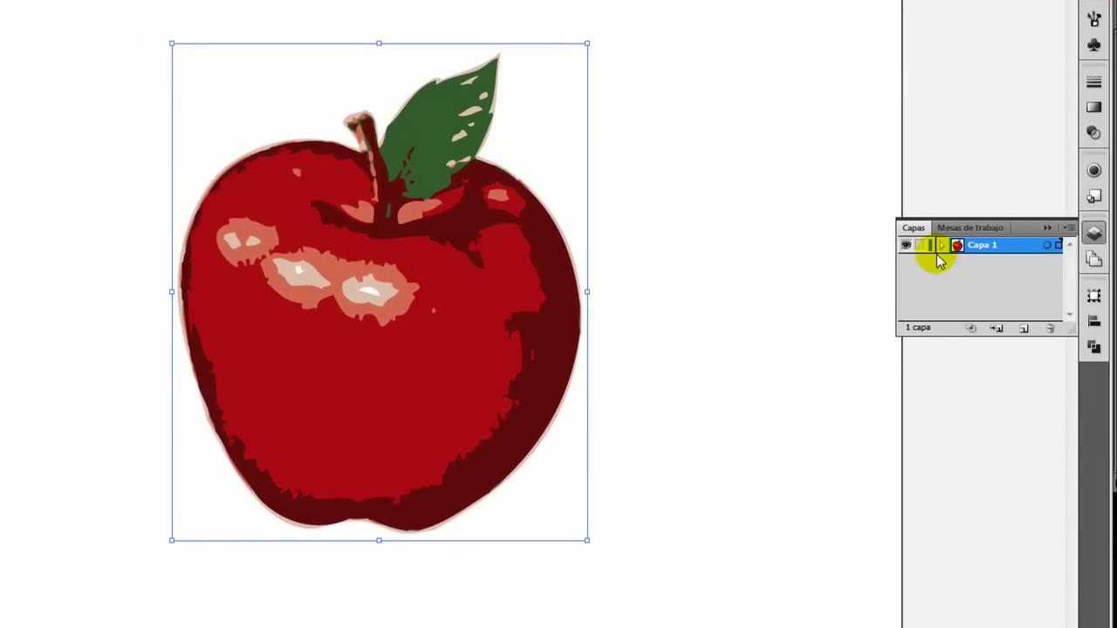
{"action": "left_click", "coordinate": [920, 245]}
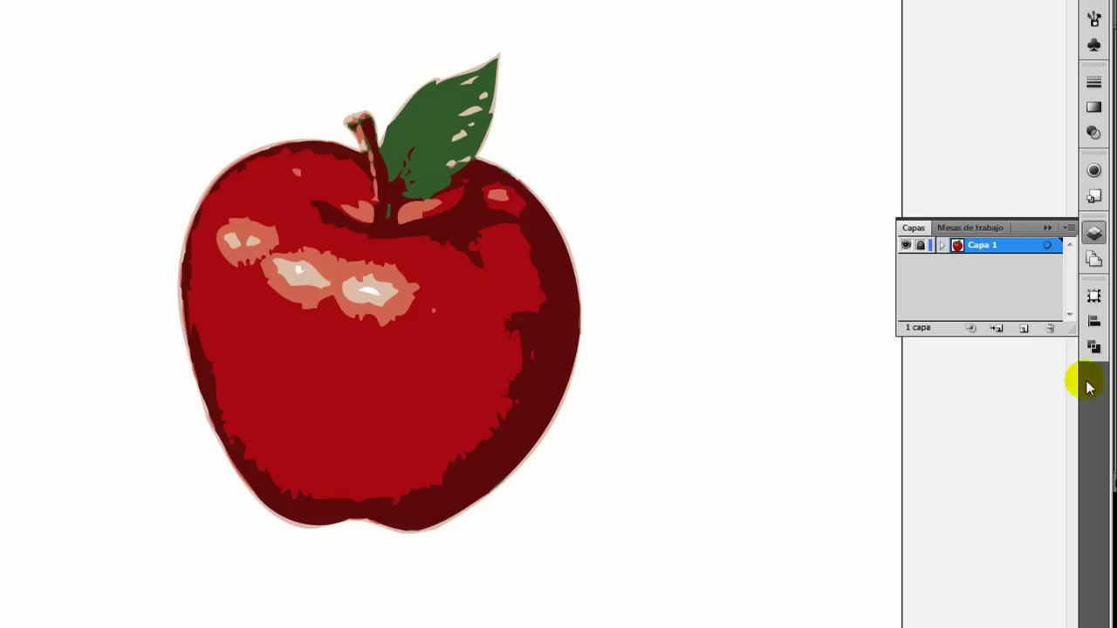
Add a new layer, Capa 2, and zoom in on the top of the apple
{"action": "left_click", "coordinate": [1025, 329]}
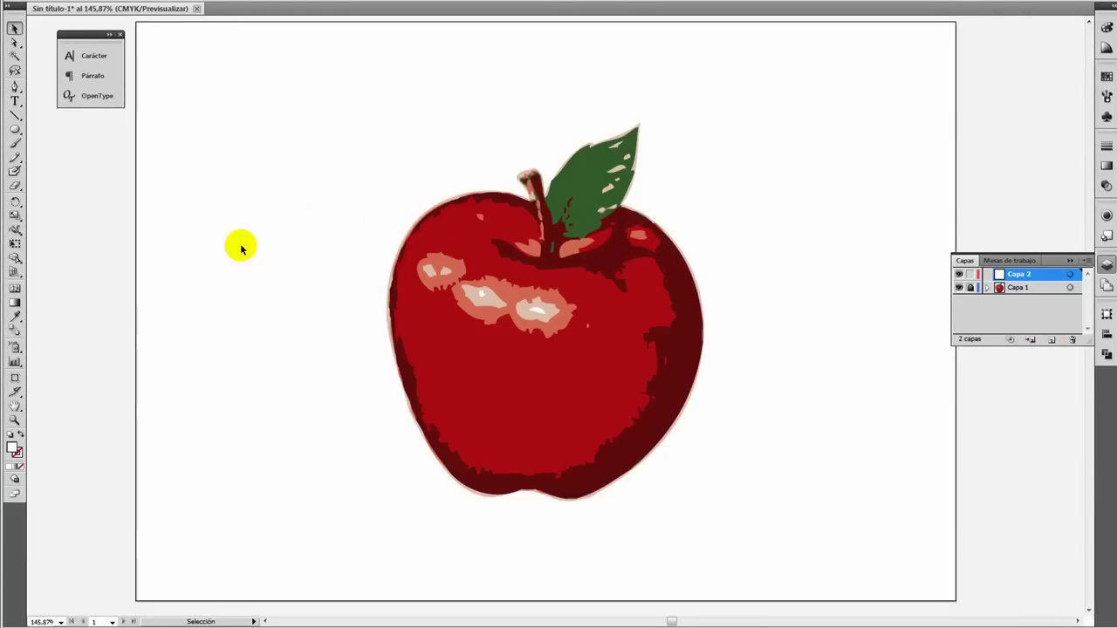
{"action": "left_click", "coordinate": [14, 420]}
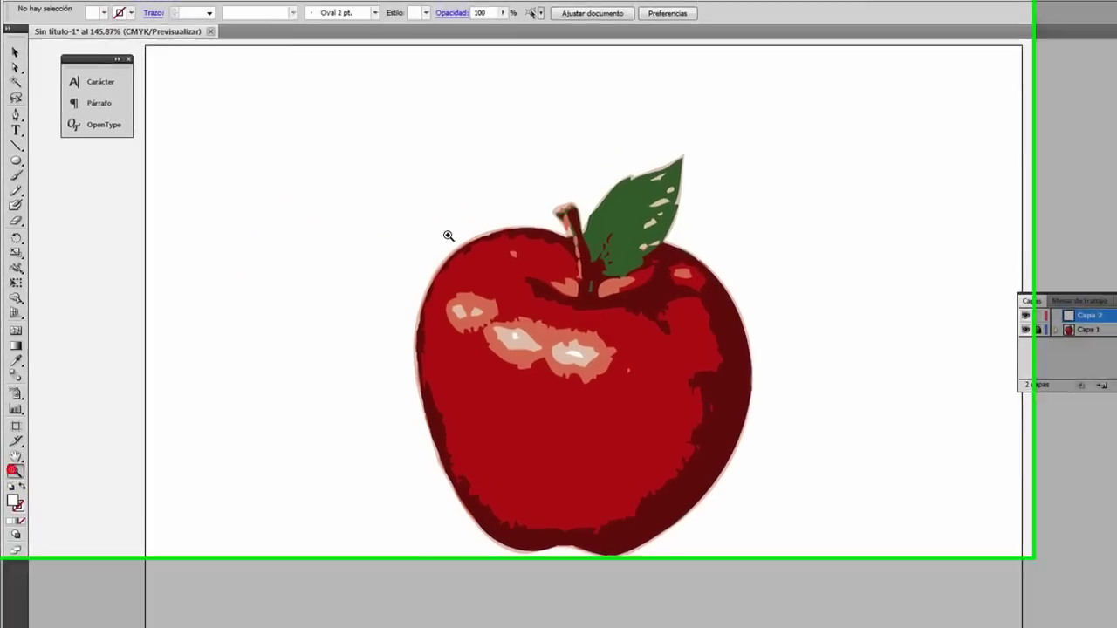
{"action": "left_click_drag", "start_coordinate": [434, 242], "coordinate": [828, 507]}
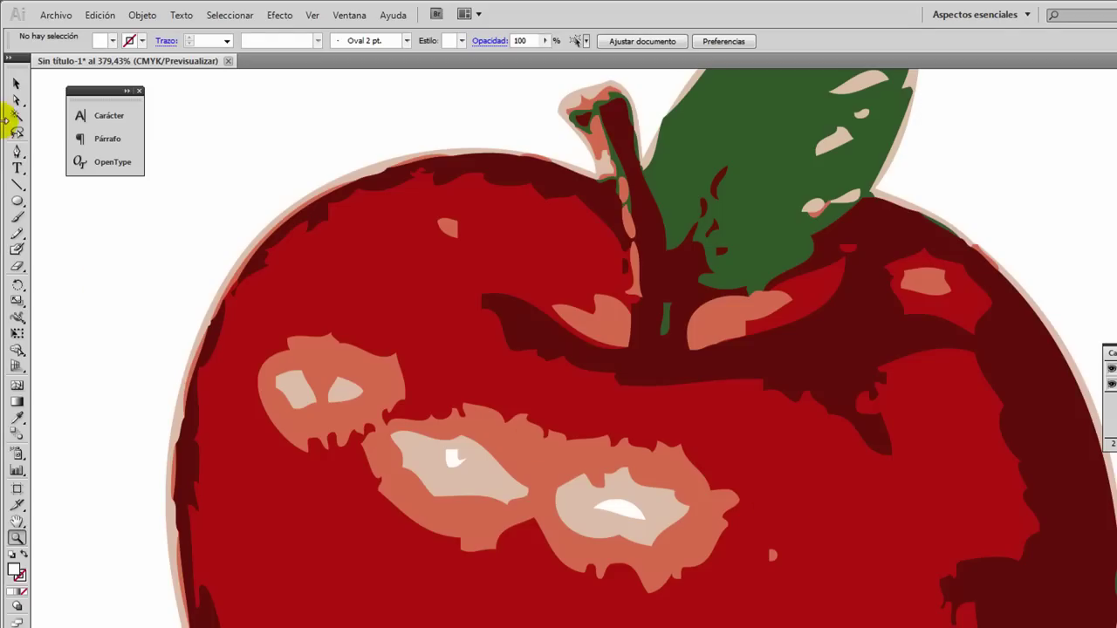
Trace the apple's outer outline as one closed Pen path, then zoom back out to 200%
{"action": "left_click", "coordinate": [17, 151]}
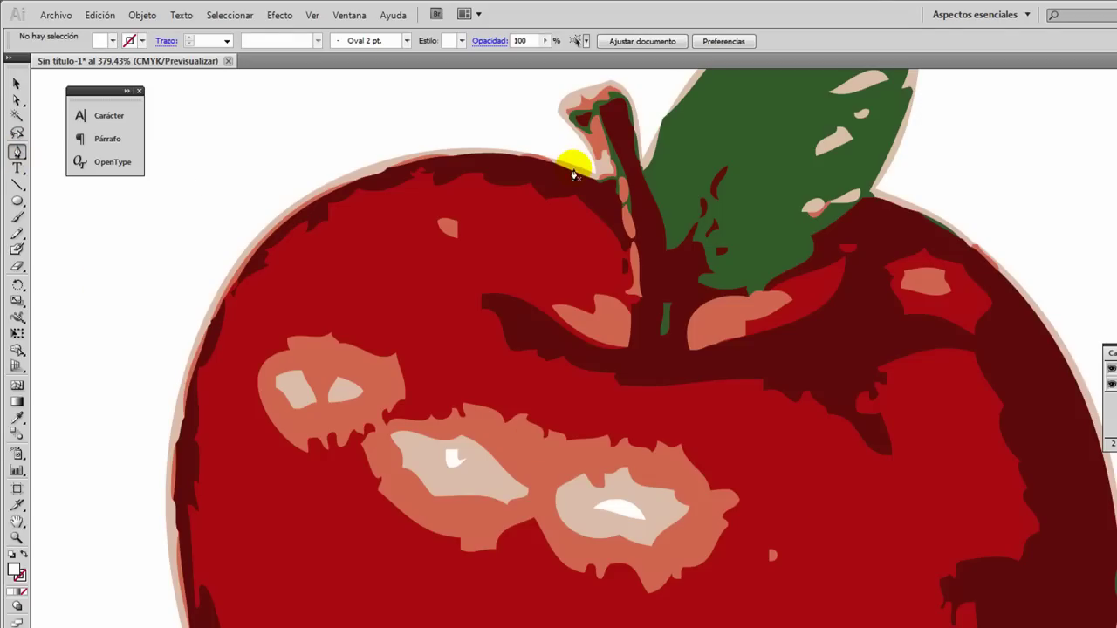
{"action": "mouse_move", "coordinate": [577, 169]}
{"action": "left_mouse_down"}
{"action": "mouse_move", "coordinate": [285, 222]}
{"action": "mouse_move", "coordinate": [185, 330]}
{"action": "left_mouse_up"}
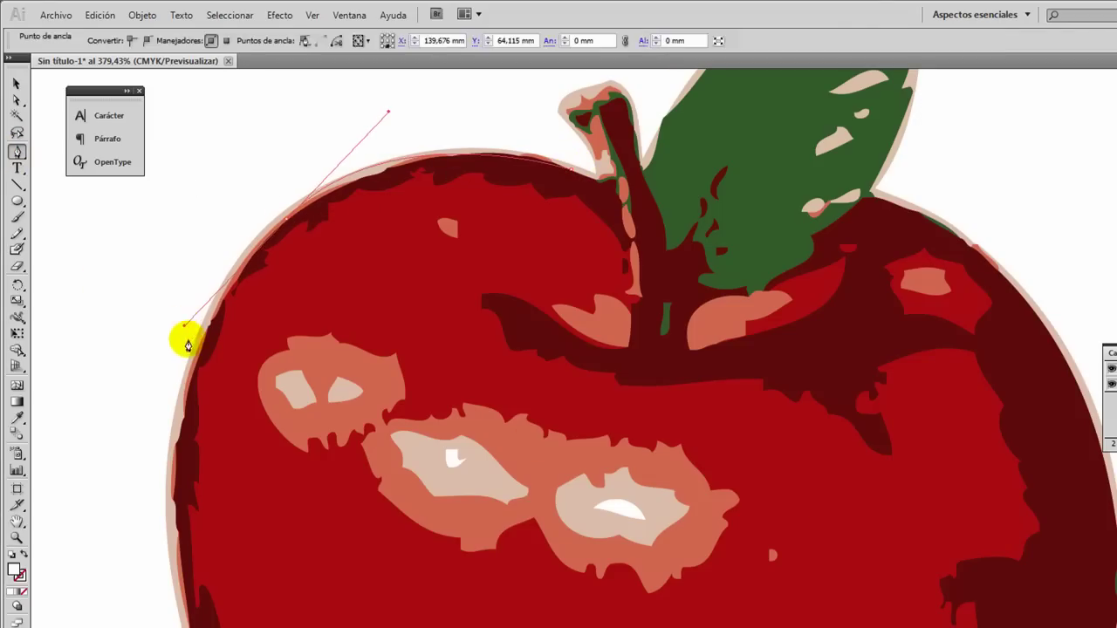
{"action": "scroll", "coordinate": [227, 369], "scroll_direction": "down", "scroll_amount": 5}
{"action": "mouse_move", "coordinate": [224, 374]}
{"action": "left_mouse_down"}
{"action": "mouse_move", "coordinate": [213, 351]}
{"action": "mouse_move", "coordinate": [293, 400]}
{"action": "left_mouse_up"}
{"action": "mouse_move", "coordinate": [418, 492]}
{"action": "left_mouse_down"}
{"action": "mouse_move", "coordinate": [521, 506]}
{"action": "mouse_move", "coordinate": [593, 505]}
{"action": "mouse_move", "coordinate": [628, 482]}
{"action": "mouse_move", "coordinate": [678, 491]}
{"action": "left_mouse_up"}
{"action": "mouse_move", "coordinate": [562, 516]}
{"action": "left_mouse_down"}
{"action": "mouse_move", "coordinate": [659, 451]}
{"action": "mouse_move", "coordinate": [748, 341]}
{"action": "mouse_move", "coordinate": [830, 282]}
{"action": "mouse_move", "coordinate": [883, 351]}
{"action": "mouse_move", "coordinate": [853, 224]}
{"action": "left_mouse_up"}
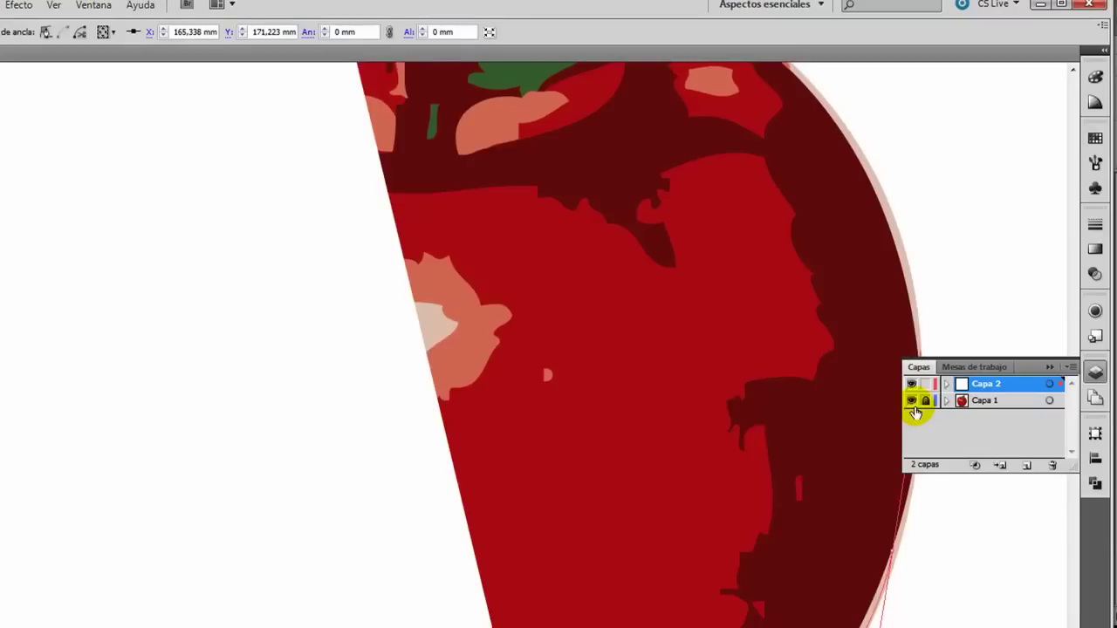
{"action": "mouse_move", "coordinate": [916, 412]}
{"action": "left_mouse_down"}
{"action": "mouse_move", "coordinate": [728, 87]}
{"action": "mouse_move", "coordinate": [774, 142]}
{"action": "mouse_move", "coordinate": [673, 213]}
{"action": "mouse_move", "coordinate": [511, 137]}
{"action": "mouse_move", "coordinate": [397, 139]}
{"action": "mouse_move", "coordinate": [535, 96]}
{"action": "mouse_move", "coordinate": [493, 147]}
{"action": "mouse_move", "coordinate": [361, 119]}
{"action": "left_mouse_up"}
{"action": "left_click", "coordinate": [47, 67]}
{"action": "left_click", "coordinate": [48, 434]}
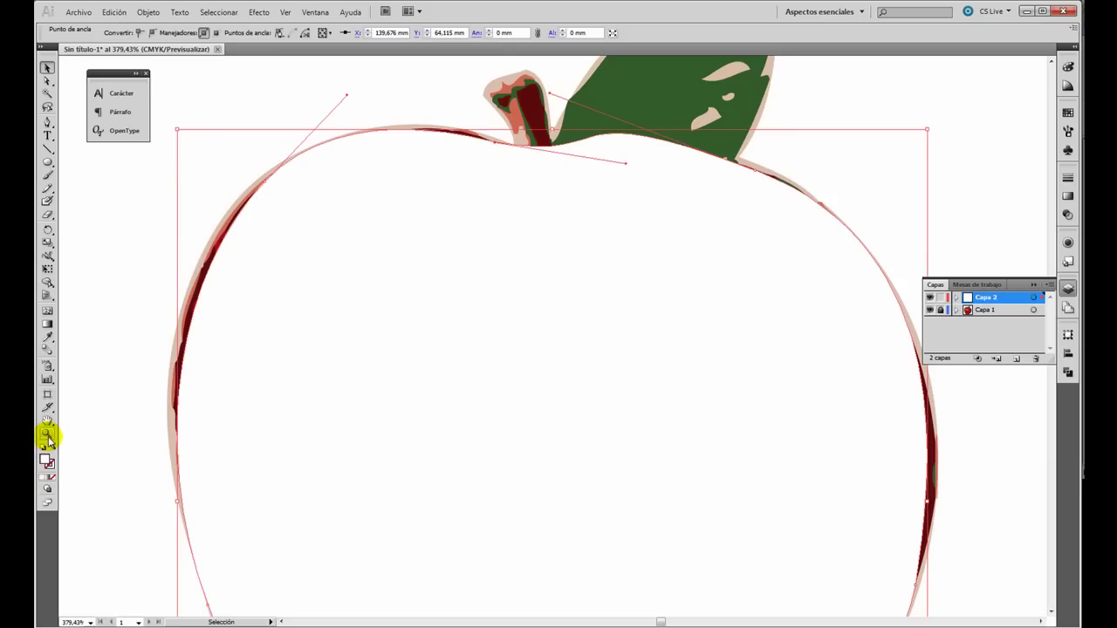
{"action": "left_click", "coordinate": [675, 375], "text": "alt"}
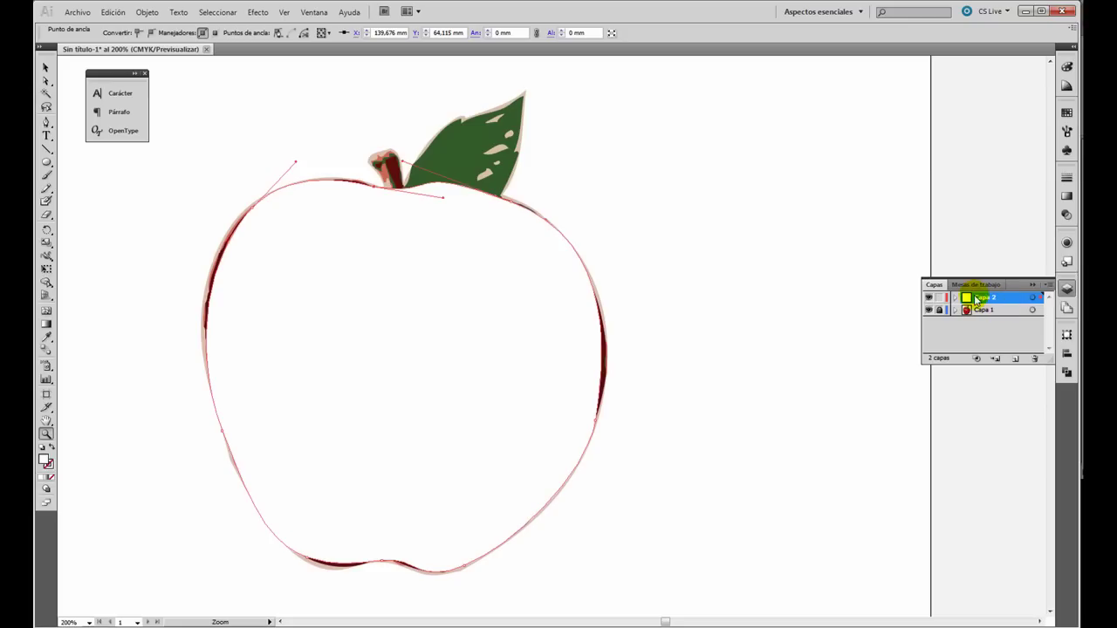
Show Capa 2 as outlines and fill the apple path with dark red sampled from the trace
{"action": "key", "text": "ctrl+a"}
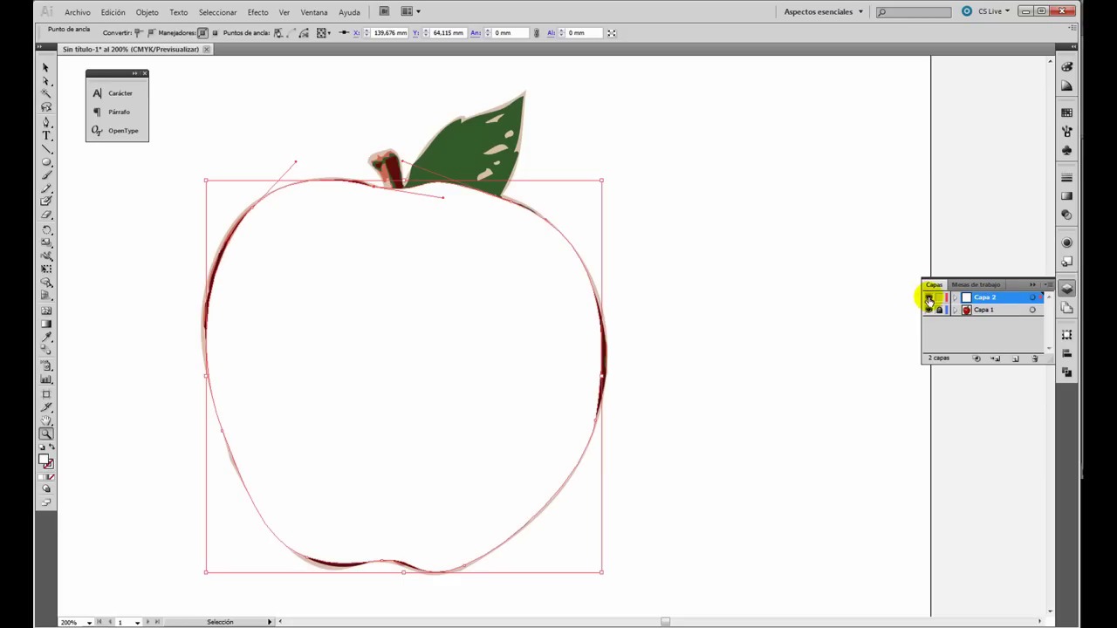
{"action": "left_click", "coordinate": [929, 299], "text": "ctrl"}
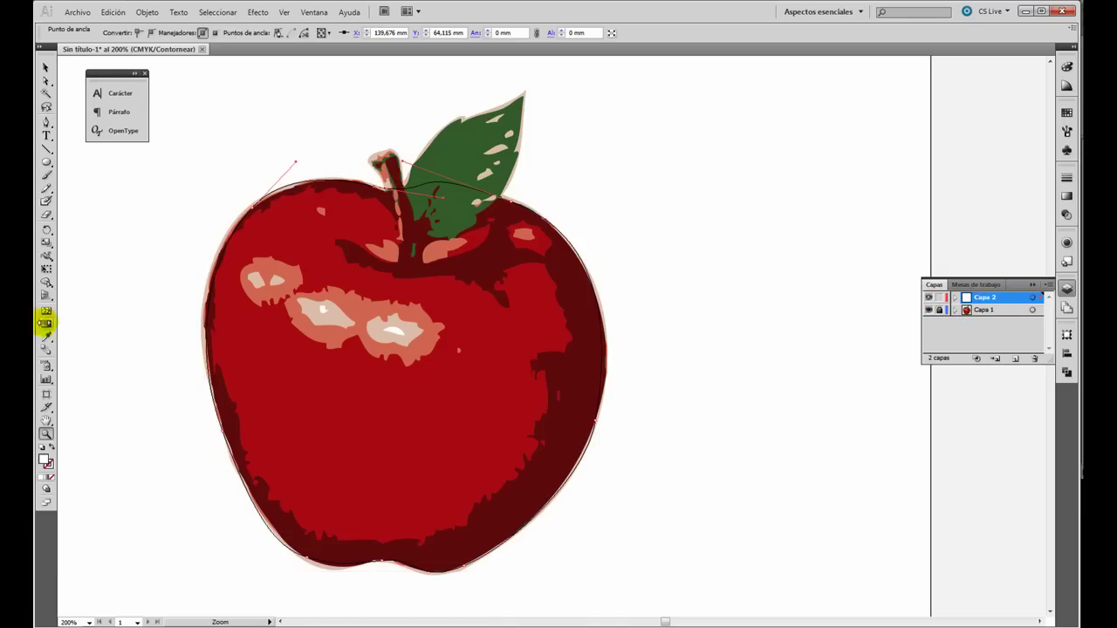
{"action": "left_click", "coordinate": [48, 338]}
{"action": "left_click", "coordinate": [575, 399]}
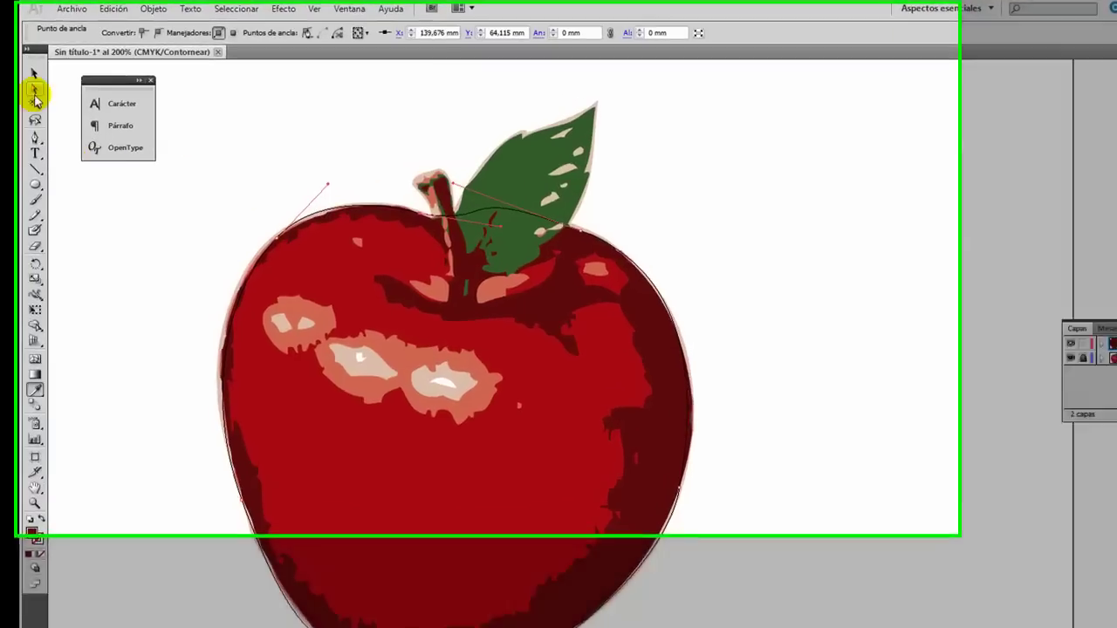
Paste a copy of the apple path in front and scale it down inside the original
{"action": "left_click", "coordinate": [46, 67]}
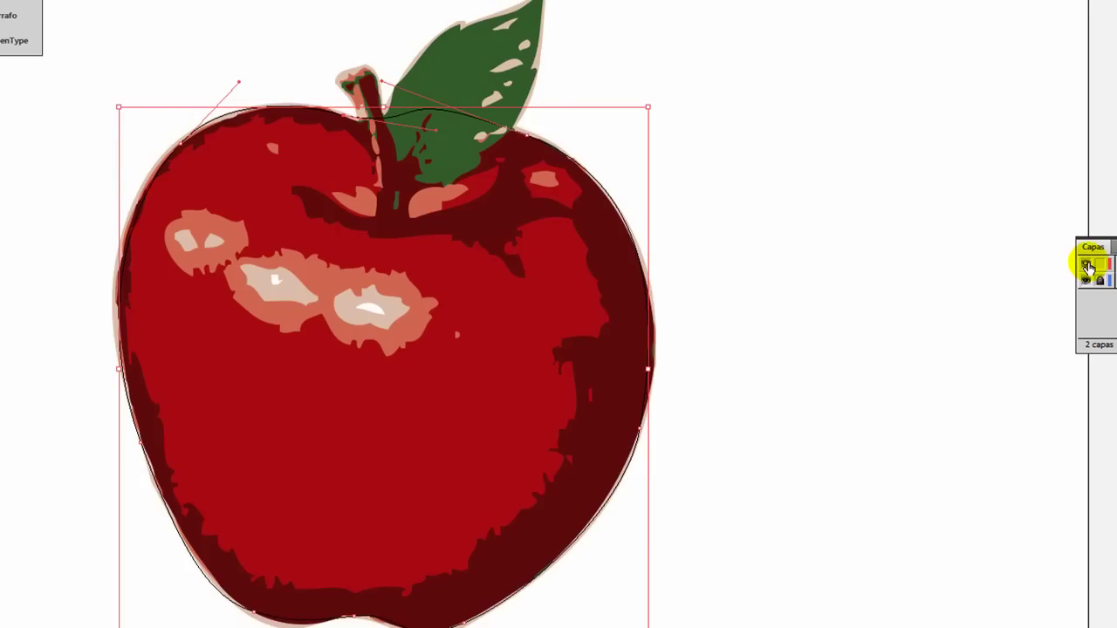
{"action": "left_click", "coordinate": [746, 227]}
{"action": "left_click", "coordinate": [534, 306]}
{"action": "key", "text": "v"}
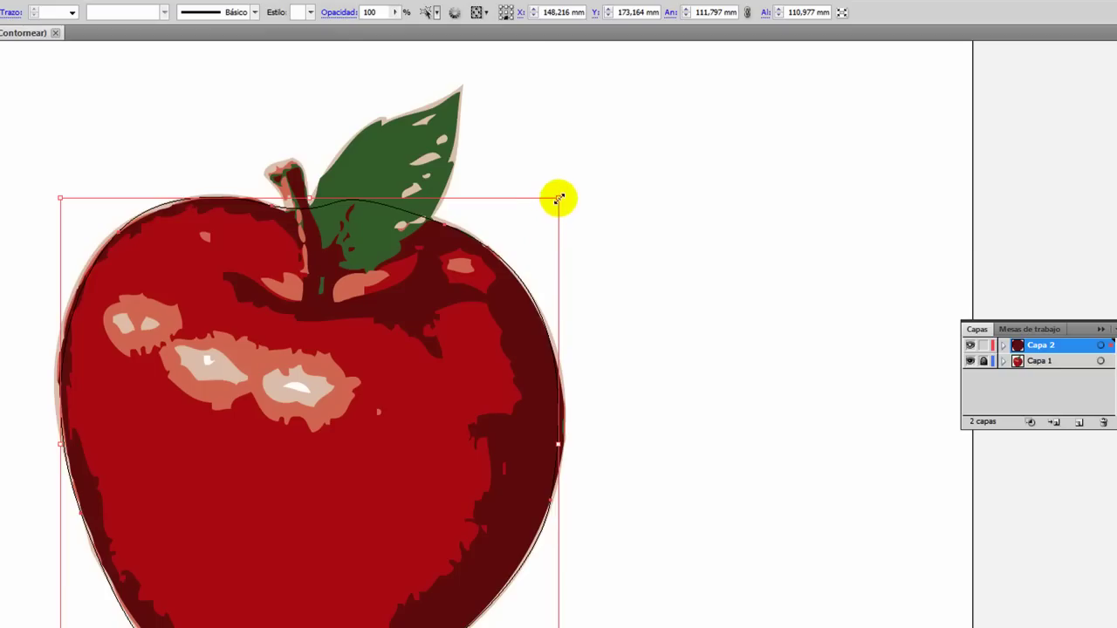
{"action": "left_click_drag", "start_coordinate": [558, 199], "coordinate": [547, 207]}
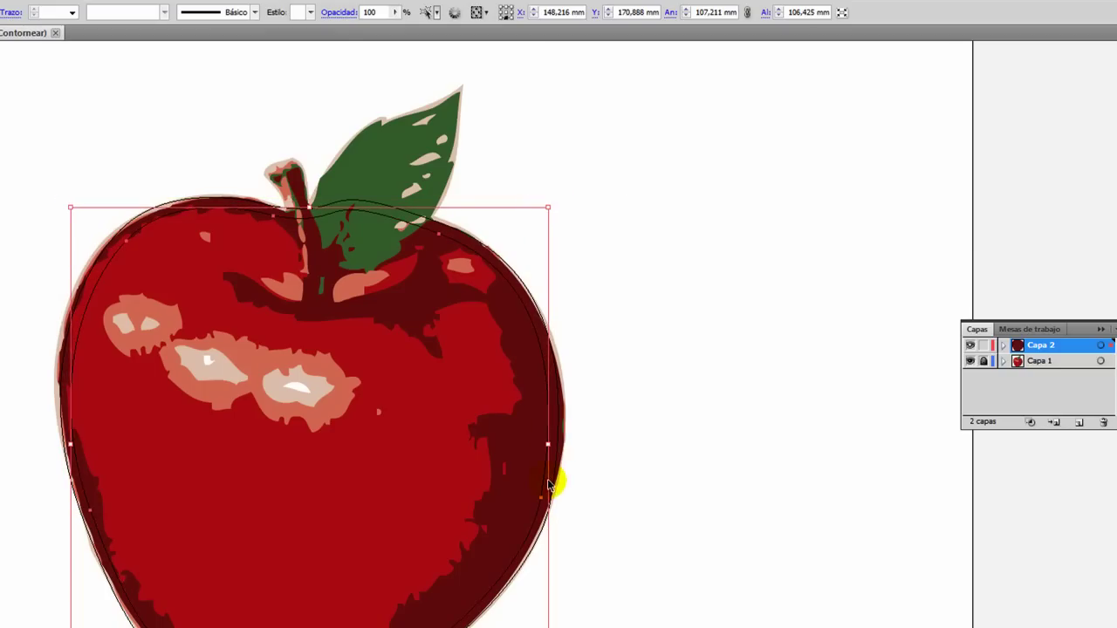
{"action": "left_click_drag", "start_coordinate": [547, 443], "coordinate": [524, 443]}
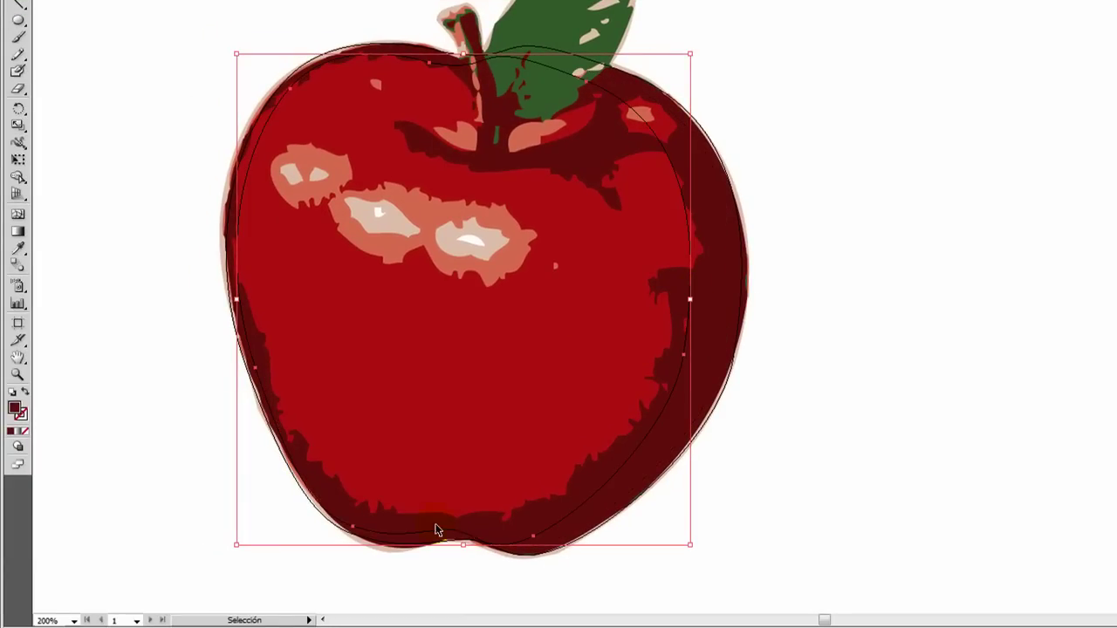
{"action": "left_click_drag", "start_coordinate": [437, 529], "coordinate": [464, 528]}
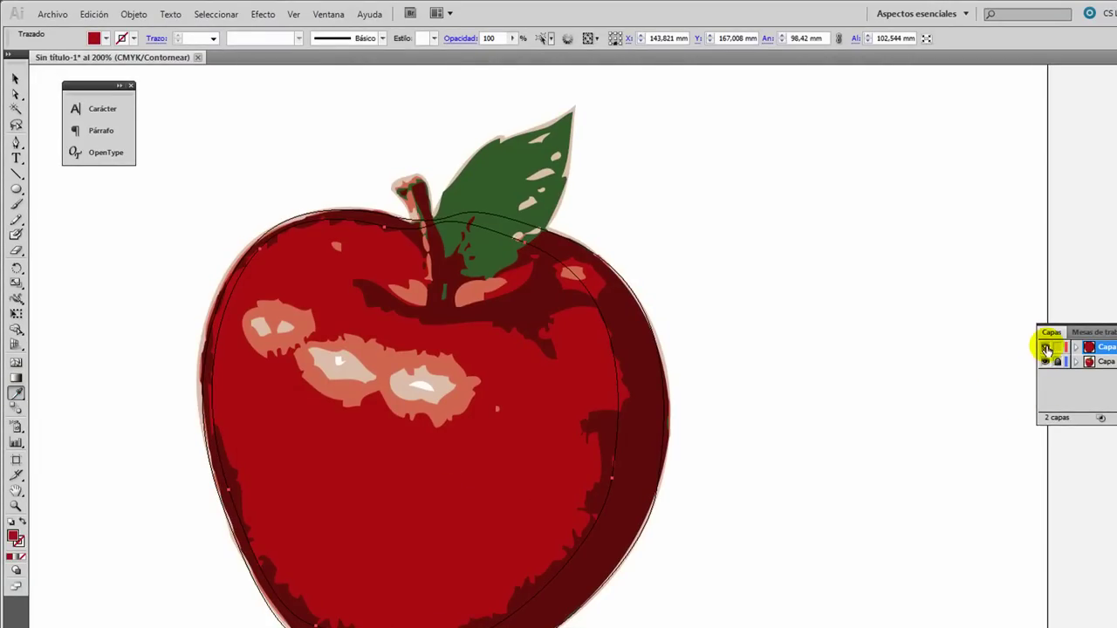
Delete the bright red inner copy, keep the dark red apple shape, and return Capa 2 to Outline view
{"action": "left_click", "coordinate": [1046, 350], "text": "ctrl"}
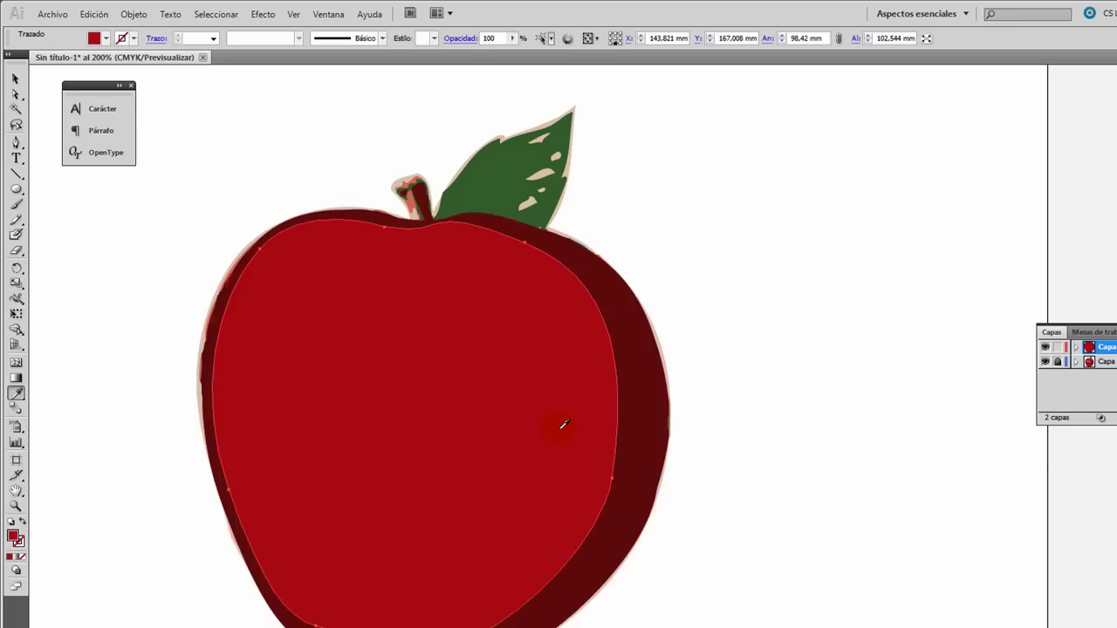
{"action": "left_click", "coordinate": [16, 78]}
{"action": "left_click", "coordinate": [407, 238]}
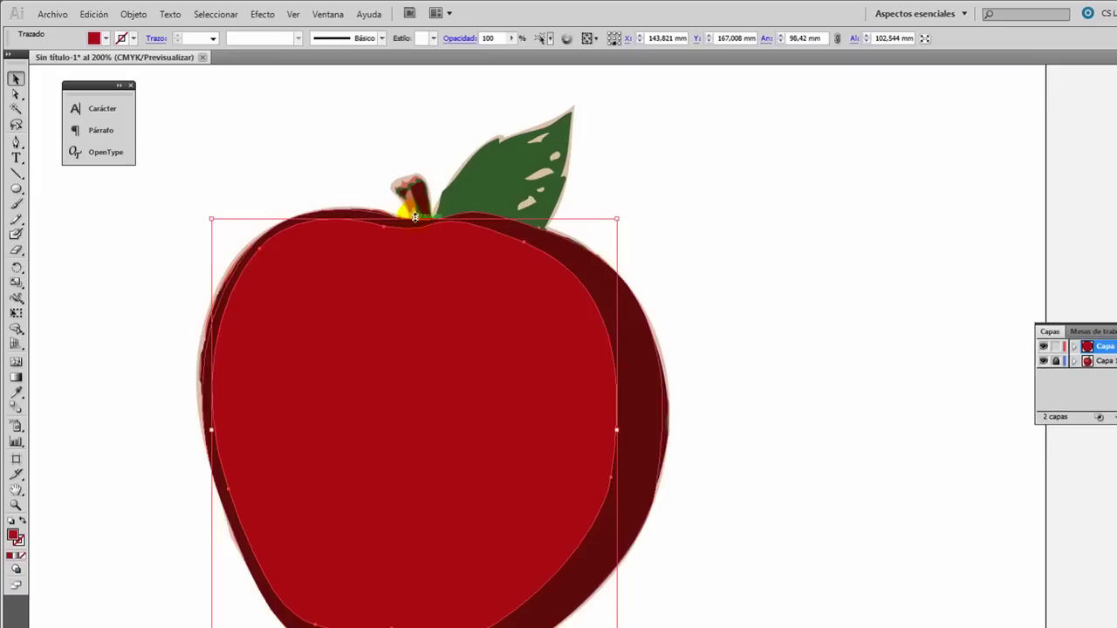
{"action": "left_click_drag", "start_coordinate": [415, 219], "coordinate": [413, 227]}
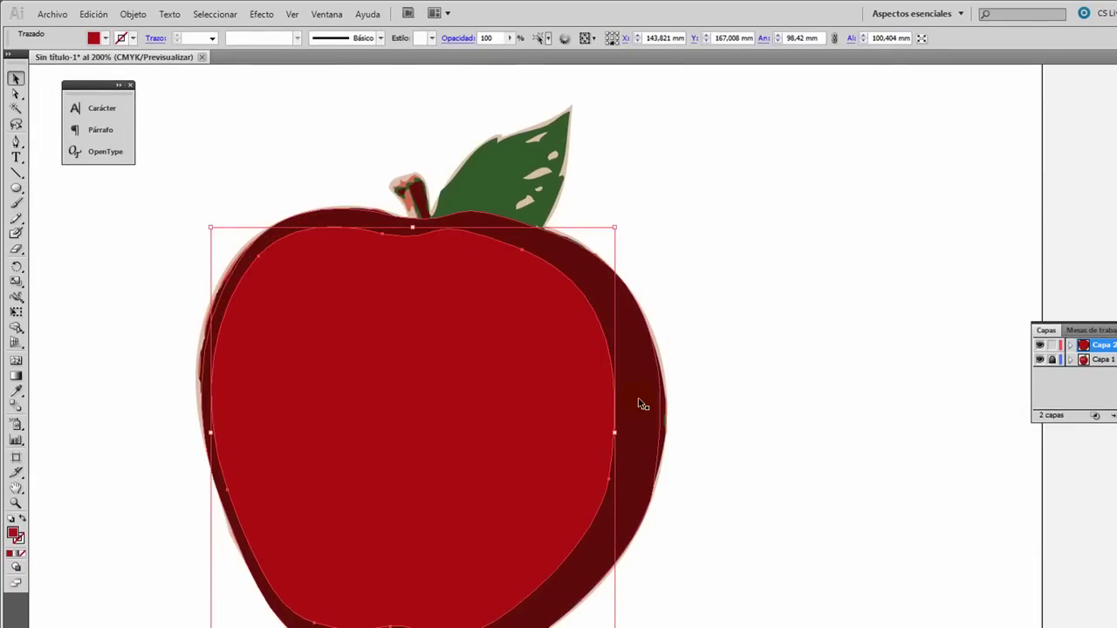
{"action": "left_click", "coordinate": [513, 428]}
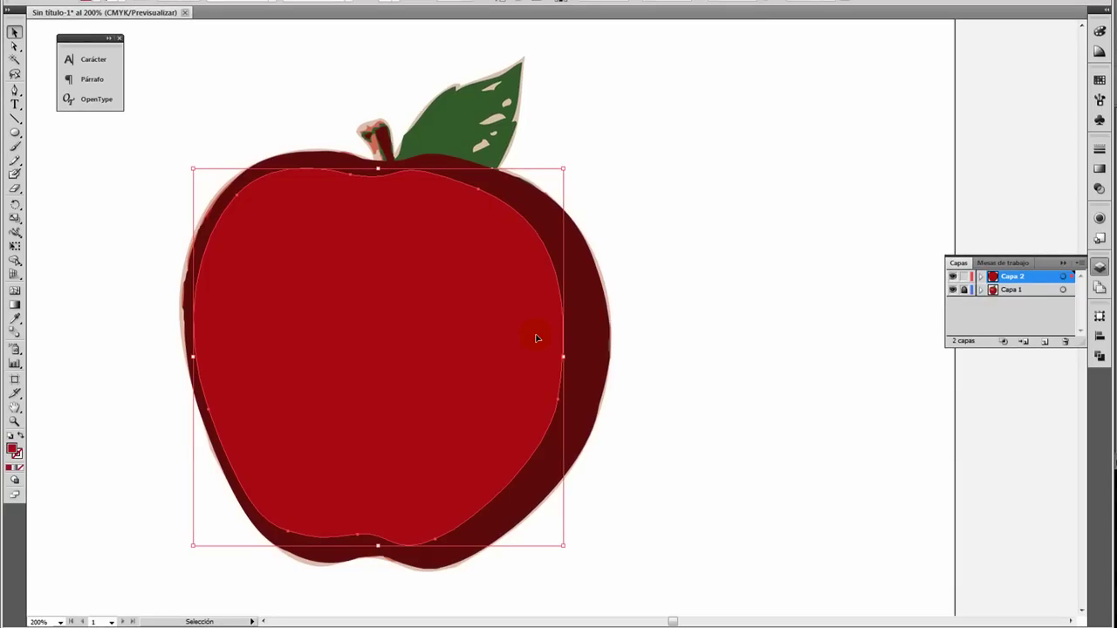
{"action": "key", "text": "Delete"}
{"action": "left_click", "coordinate": [537, 338]}
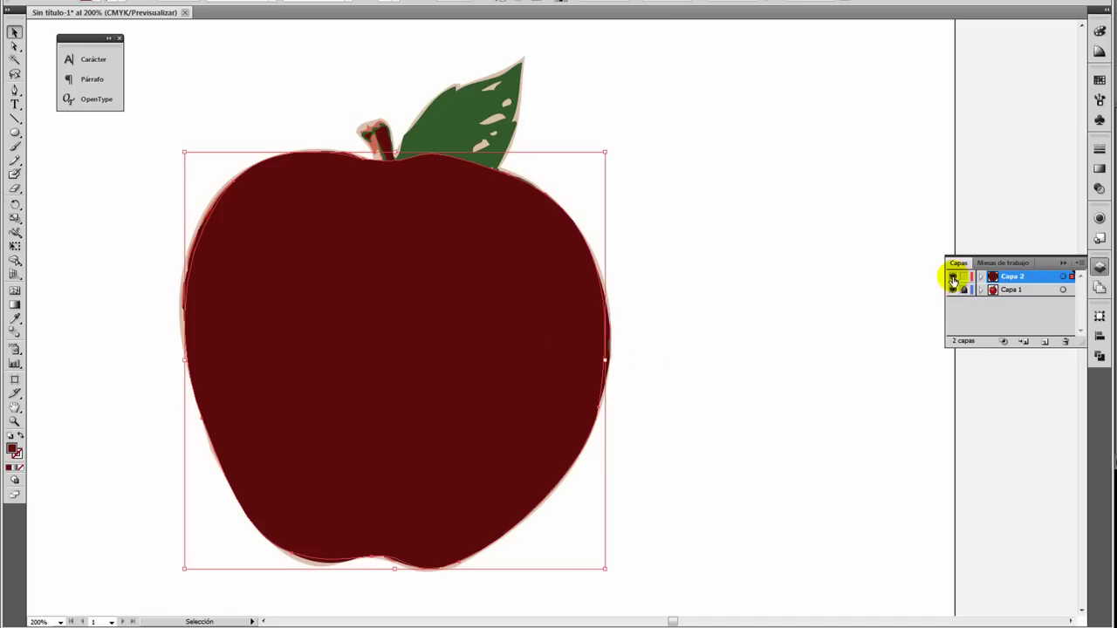
{"action": "left_click", "coordinate": [952, 278], "text": "ctrl"}
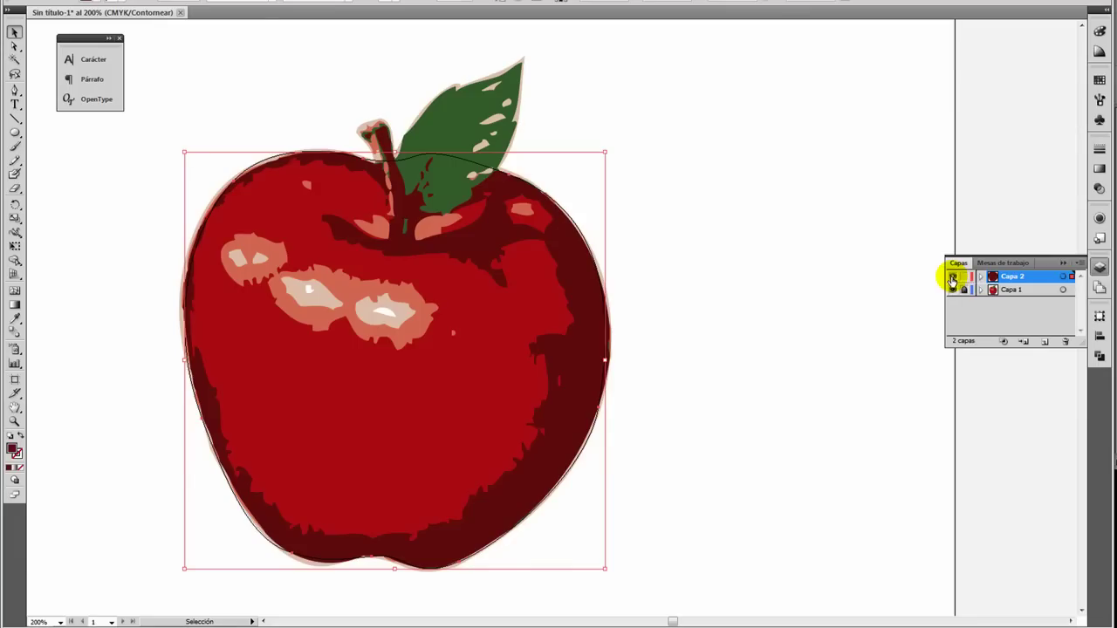
{"action": "key", "text": "v"}
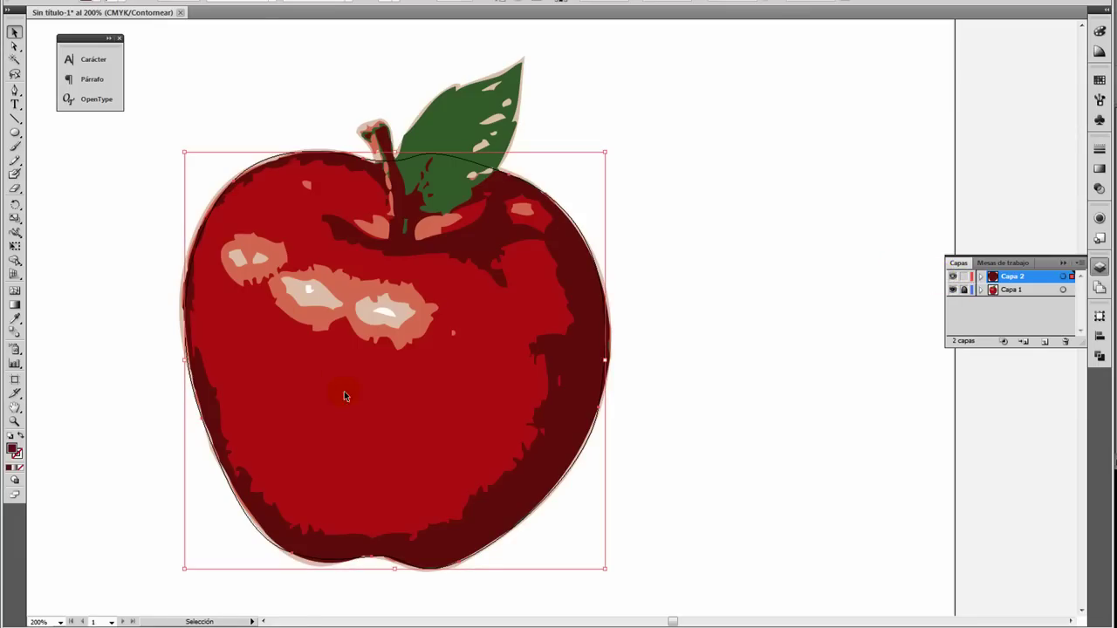
Add vertical and horizontal mesh lines across the red apple shape, plus a point on its top edge
{"action": "left_click", "coordinate": [14, 290]}
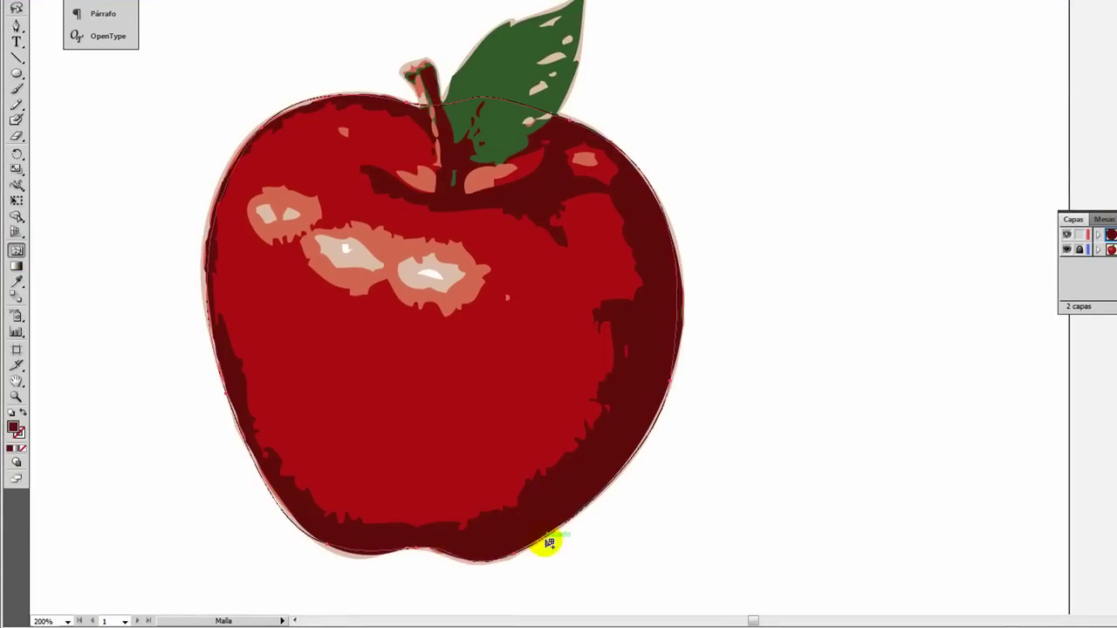
{"action": "left_click", "coordinate": [569, 527]}
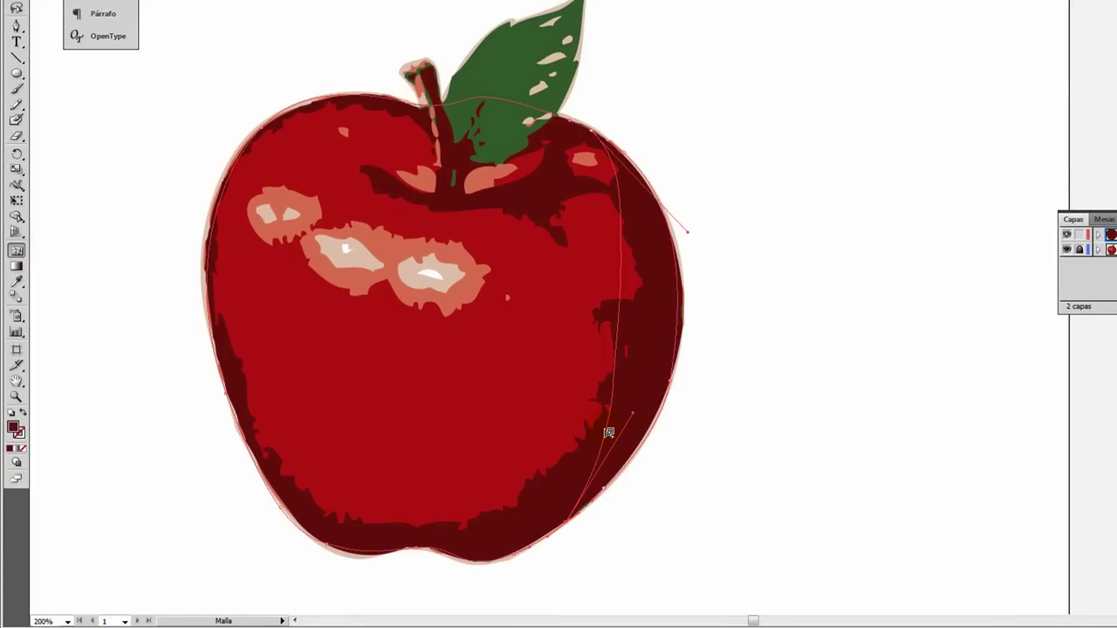
{"action": "left_click", "coordinate": [605, 455]}
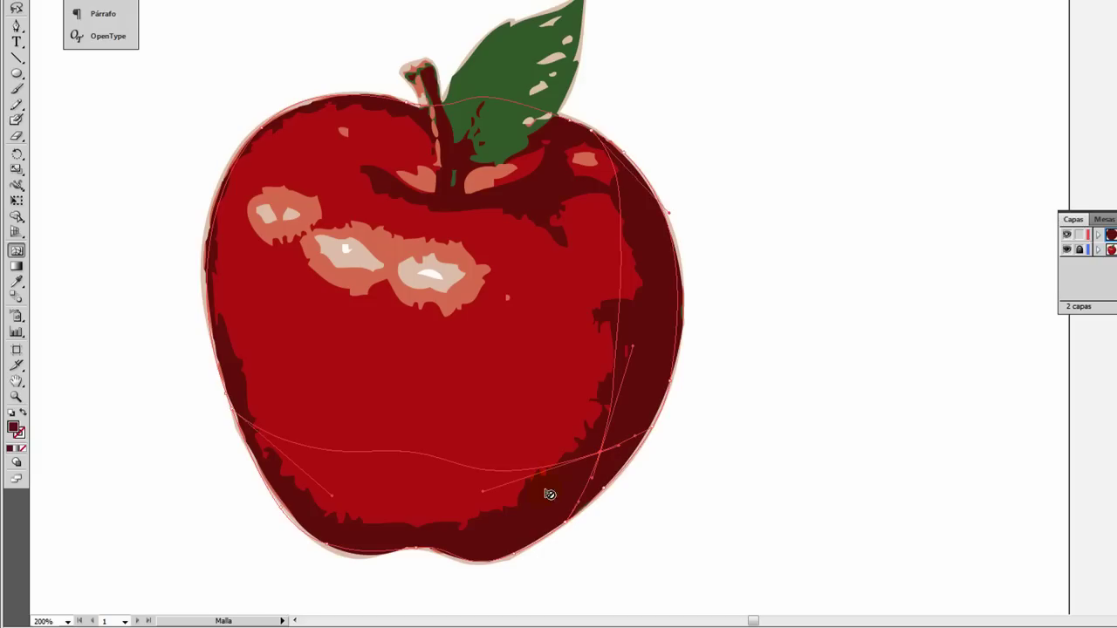
{"action": "left_click", "coordinate": [591, 492]}
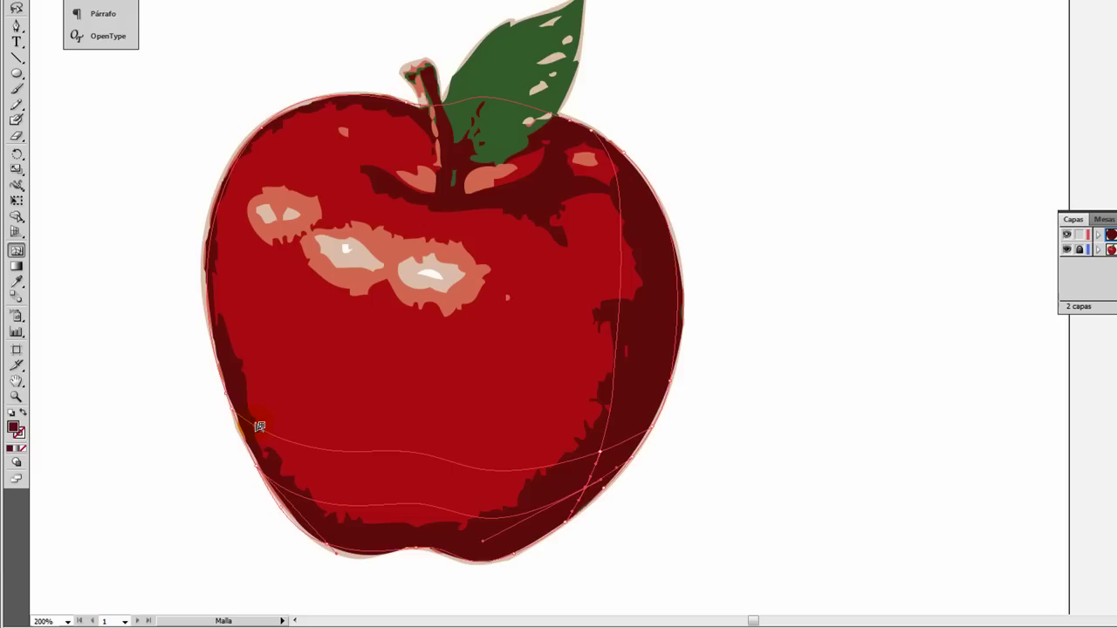
{"action": "left_click", "coordinate": [262, 431]}
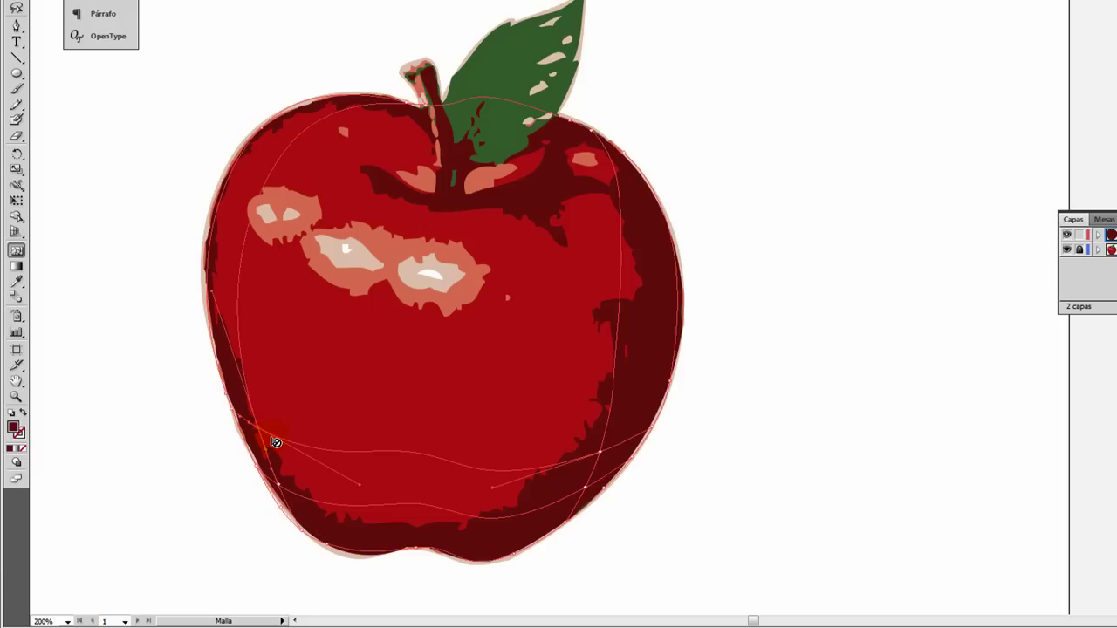
{"action": "left_click", "coordinate": [350, 106]}
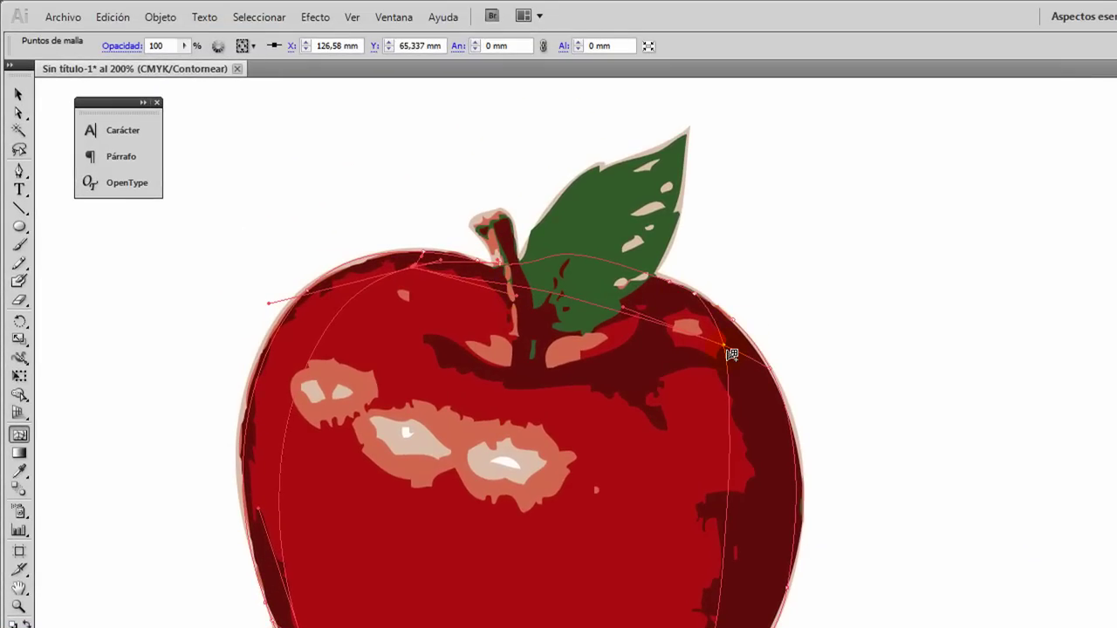
Move the right-side mesh points and bend their handles onto the apple's contour
{"action": "left_click", "coordinate": [19, 113]}
{"action": "left_click_drag", "start_coordinate": [717, 346], "coordinate": [722, 337]}
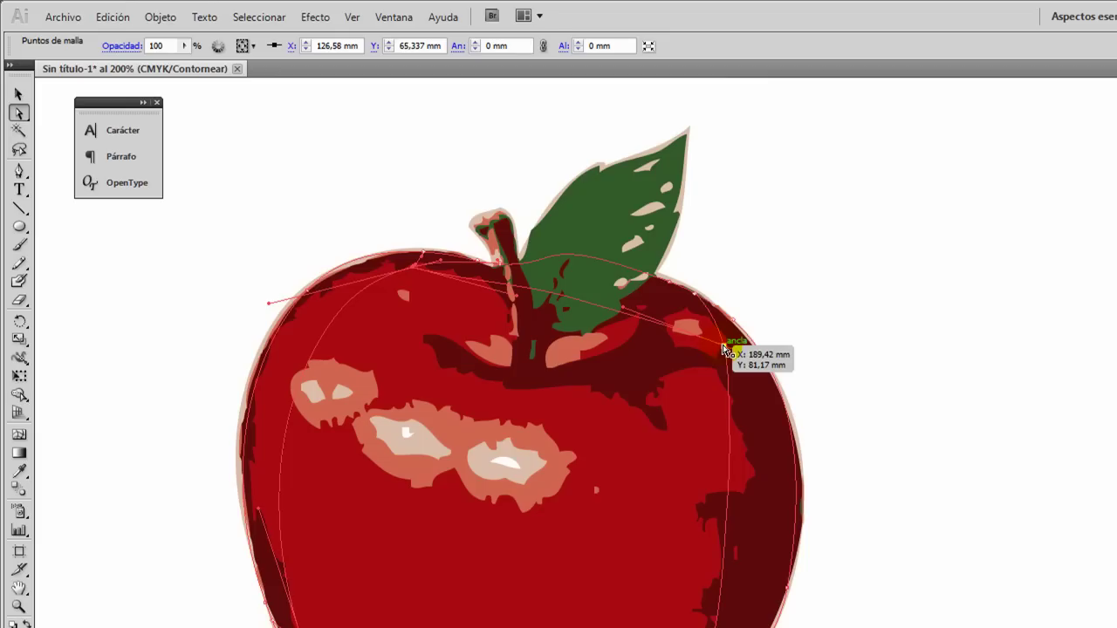
{"action": "left_click_drag", "start_coordinate": [752, 448], "coordinate": [768, 448]}
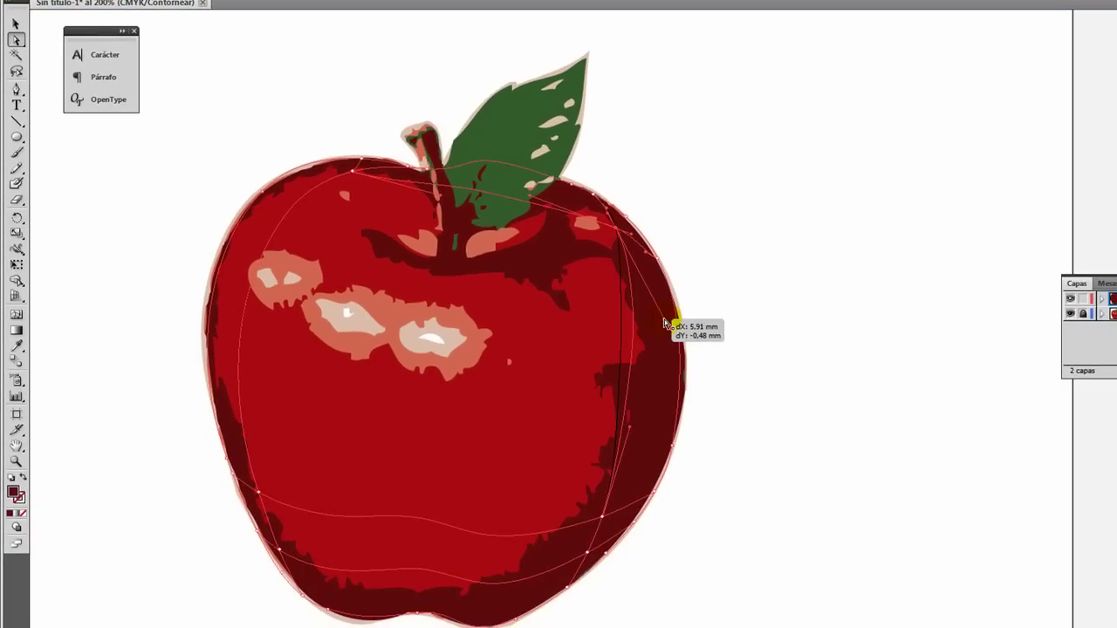
{"action": "left_click_drag", "start_coordinate": [653, 325], "coordinate": [665, 319]}
{"action": "left_click", "coordinate": [644, 433]}
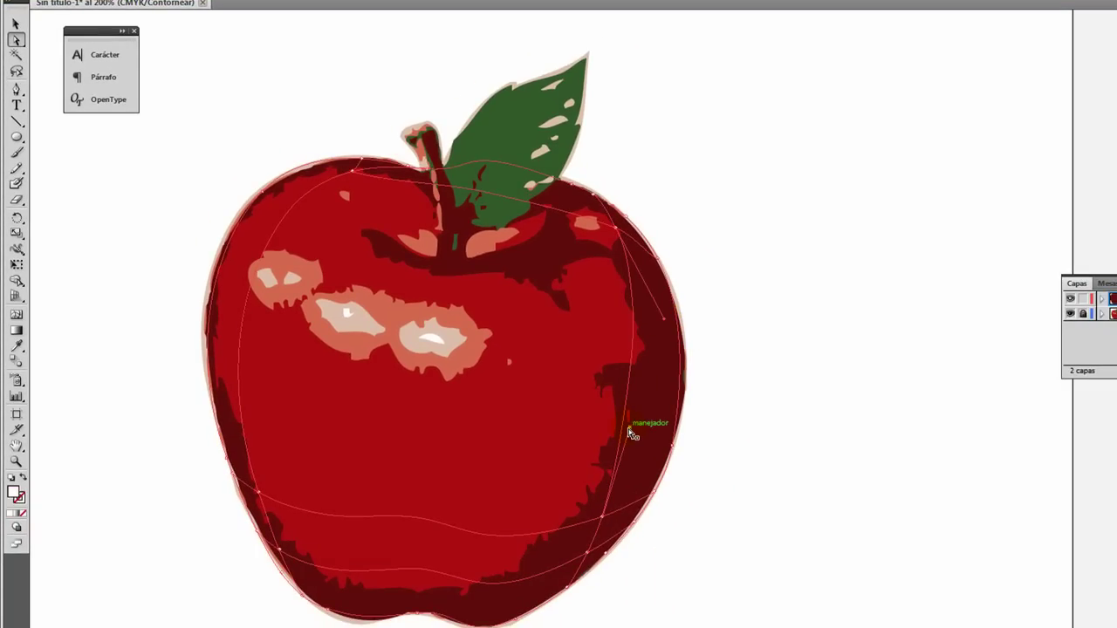
{"action": "left_click_drag", "start_coordinate": [629, 431], "coordinate": [652, 432]}
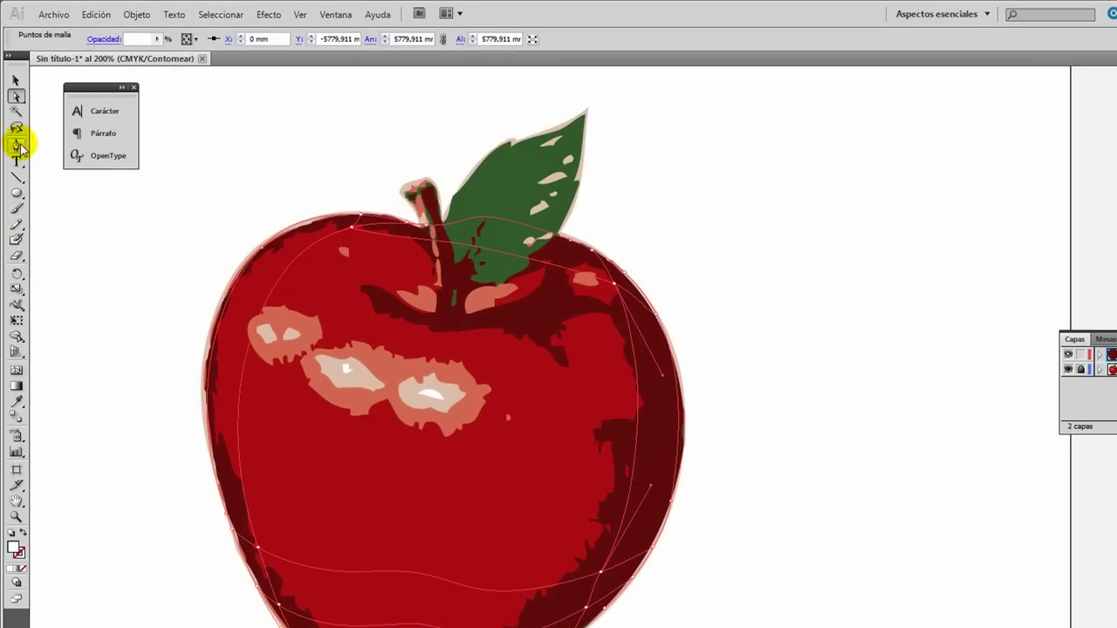
Lasso-select the apple's mesh points and colour them with red sampled from the traced apple
{"action": "left_click", "coordinate": [15, 128]}
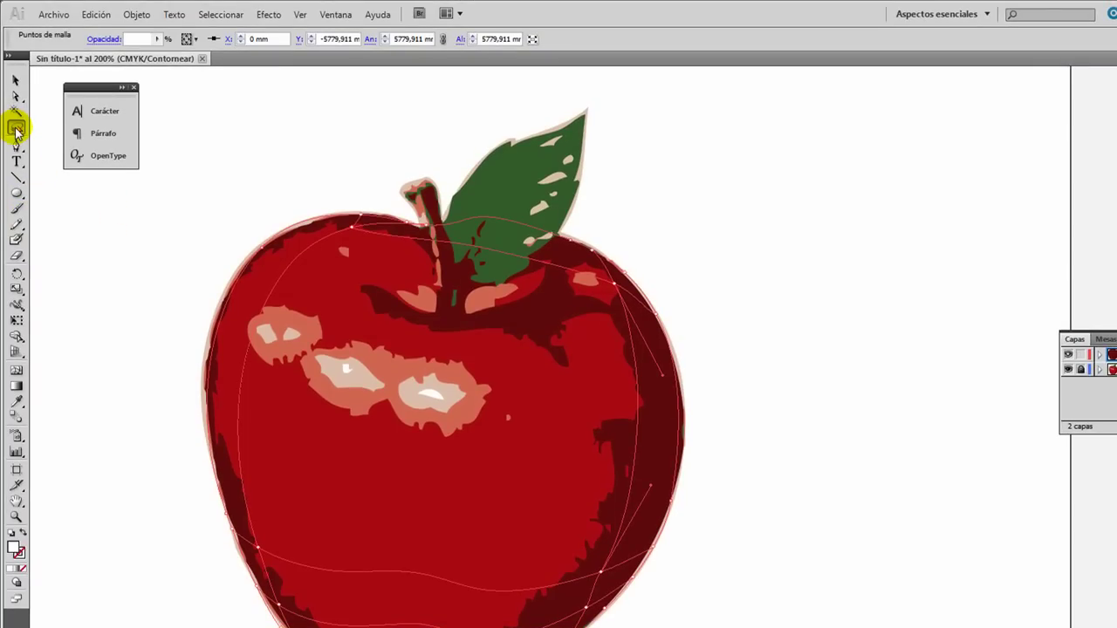
{"action": "left_click_drag", "start_coordinate": [642, 297], "coordinate": [581, 267]}
{"action": "mouse_move", "coordinate": [452, 269]}
{"action": "left_mouse_down"}
{"action": "mouse_move", "coordinate": [339, 271]}
{"action": "mouse_move", "coordinate": [305, 397]}
{"action": "mouse_move", "coordinate": [249, 450]}
{"action": "mouse_move", "coordinate": [289, 517]}
{"action": "left_mouse_up"}
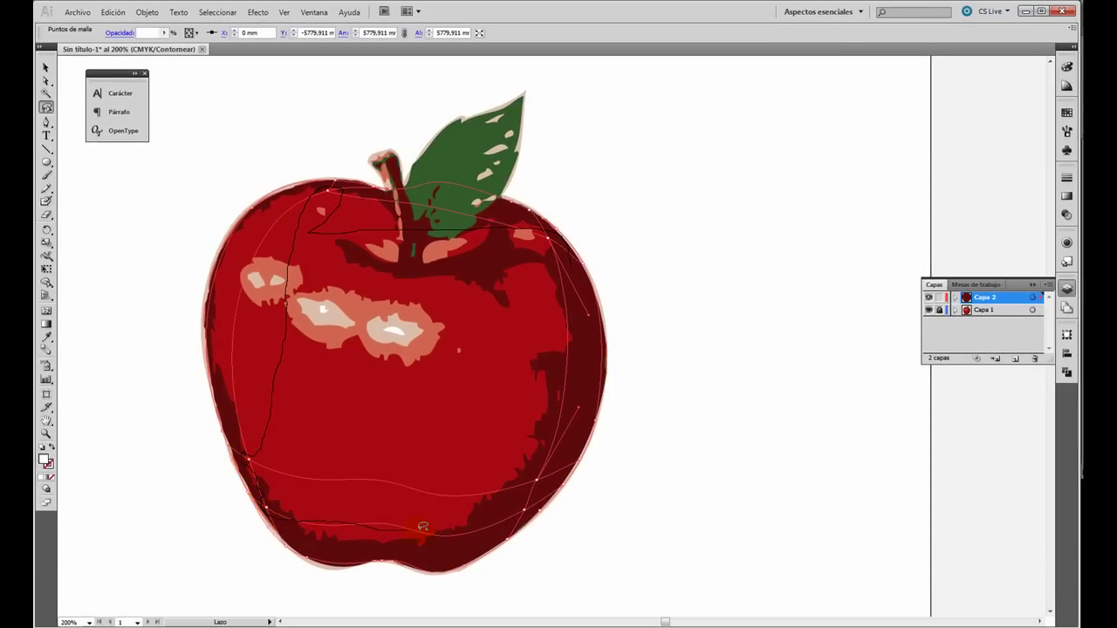
{"action": "left_click_drag", "start_coordinate": [523, 513], "coordinate": [560, 479]}
{"action": "left_click_drag", "start_coordinate": [590, 344], "coordinate": [591, 328]}
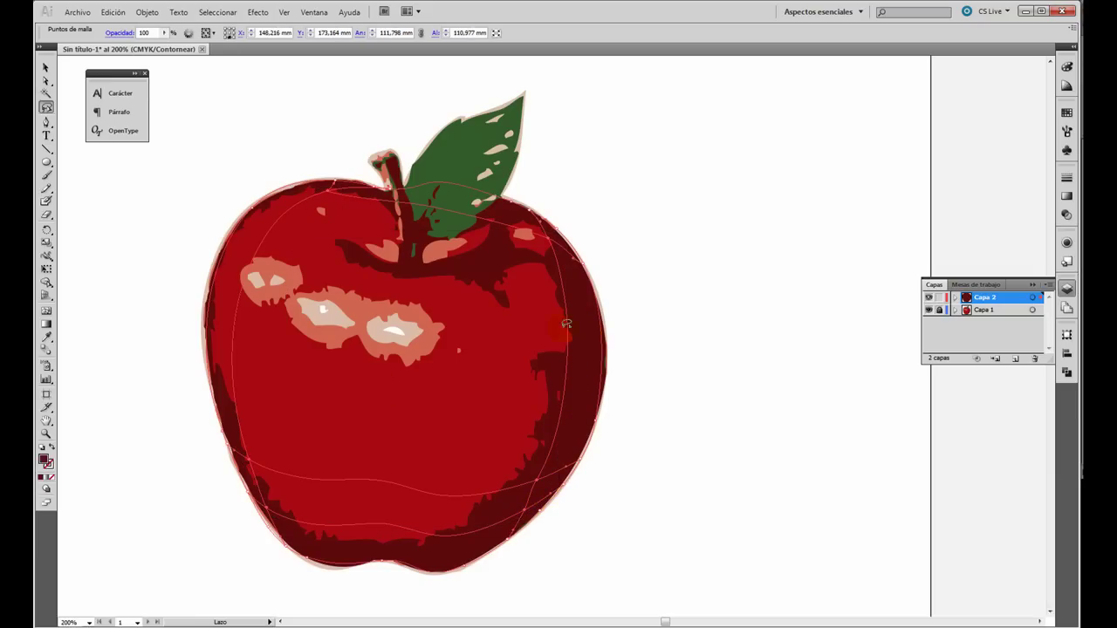
{"action": "left_click", "coordinate": [44, 337]}
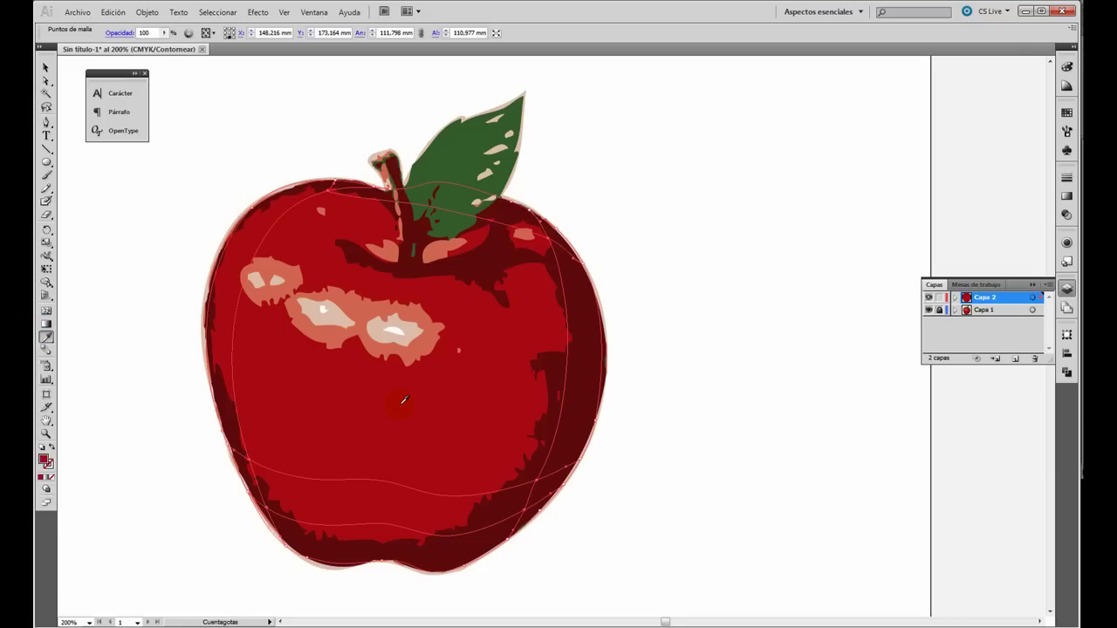
Switch Capa 2 to full preview and reselect the apple mesh object
{"action": "left_click", "coordinate": [930, 298], "text": "ctrl"}
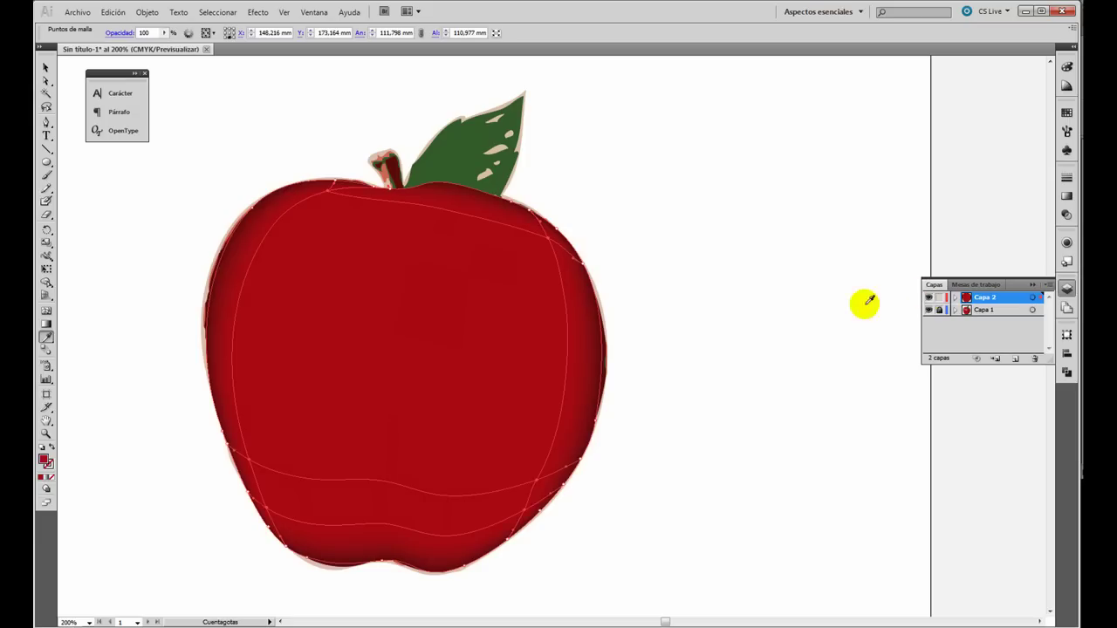
{"action": "left_click", "coordinate": [48, 85]}
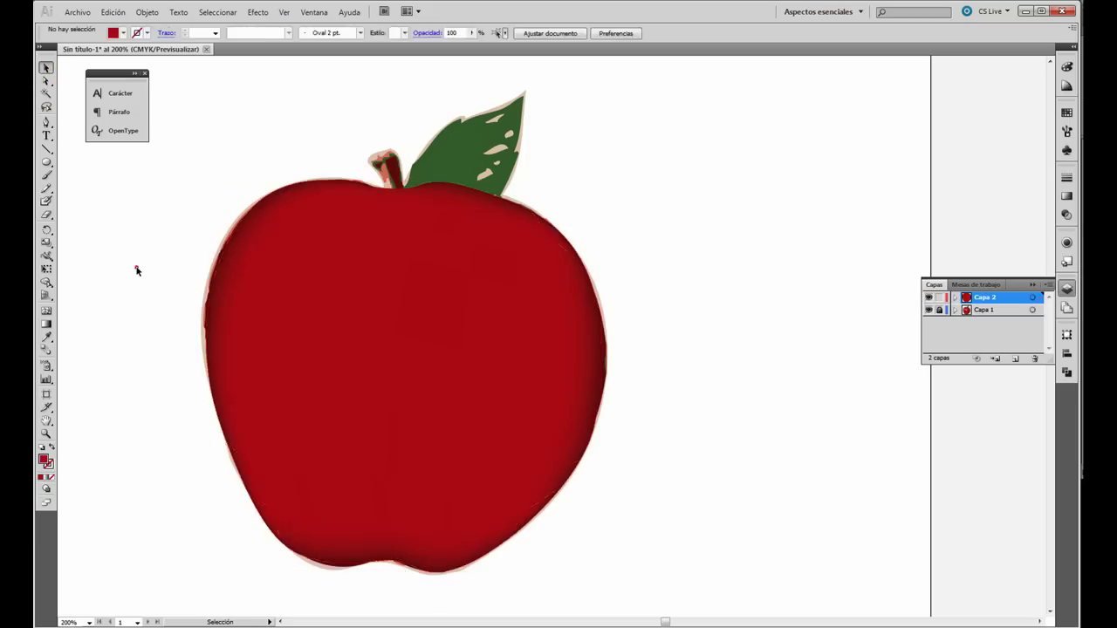
{"action": "left_click", "coordinate": [135, 270]}
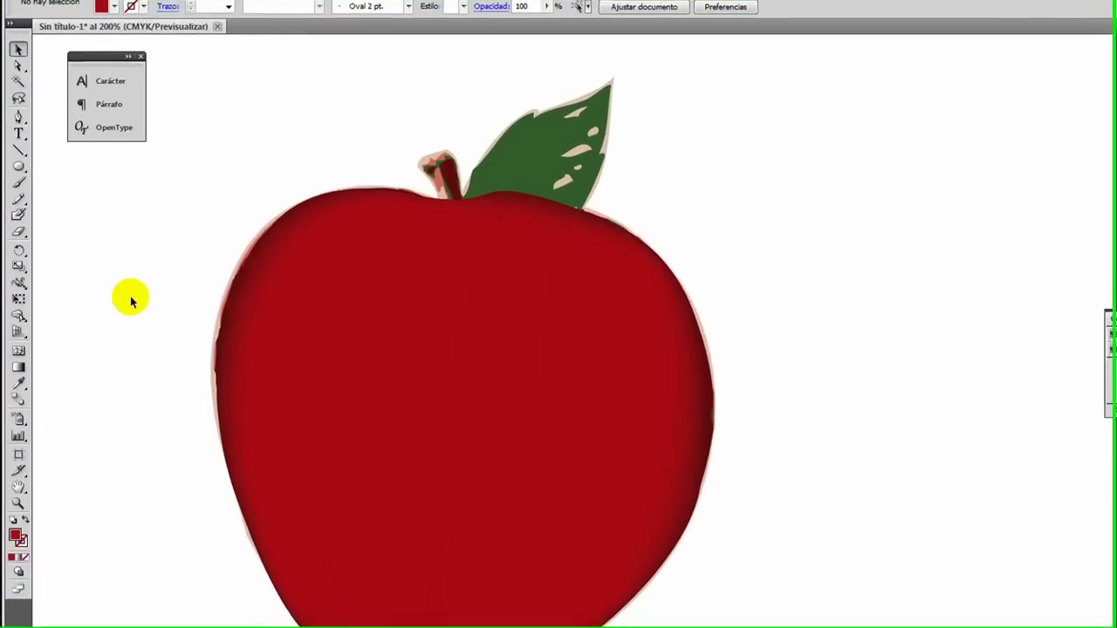
{"action": "left_click", "coordinate": [486, 578]}
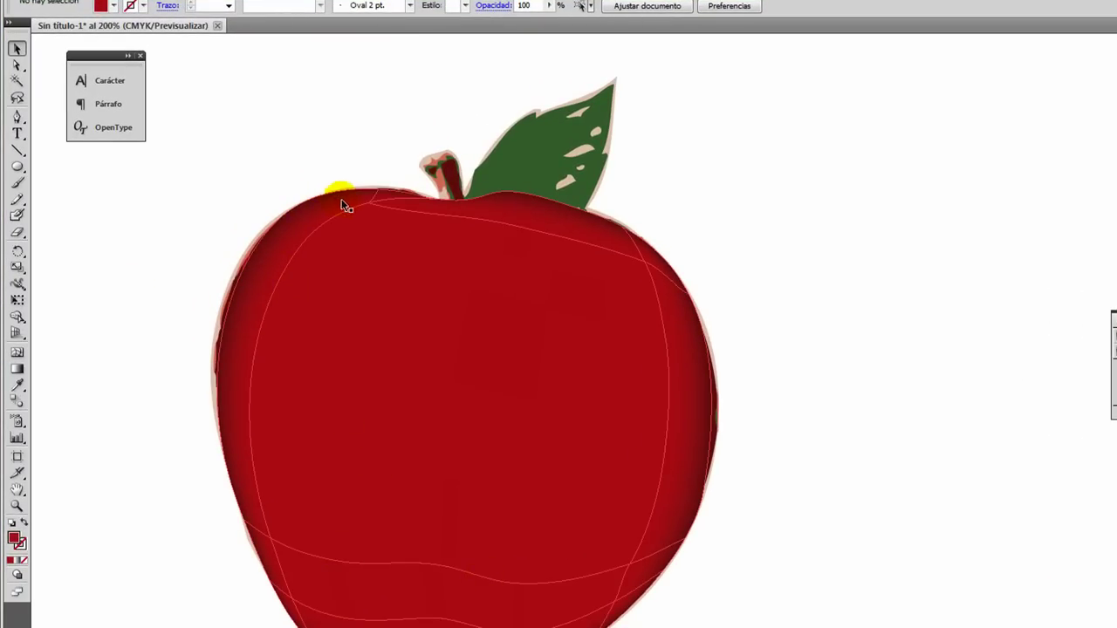
{"action": "left_click", "coordinate": [363, 277]}
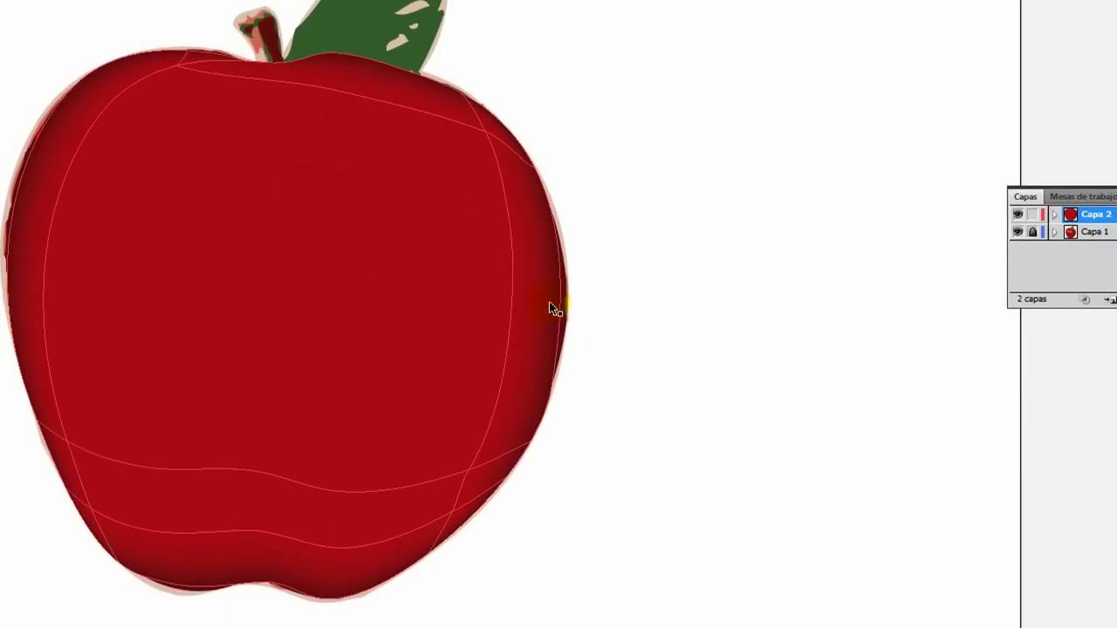
{"action": "left_click", "coordinate": [521, 316]}
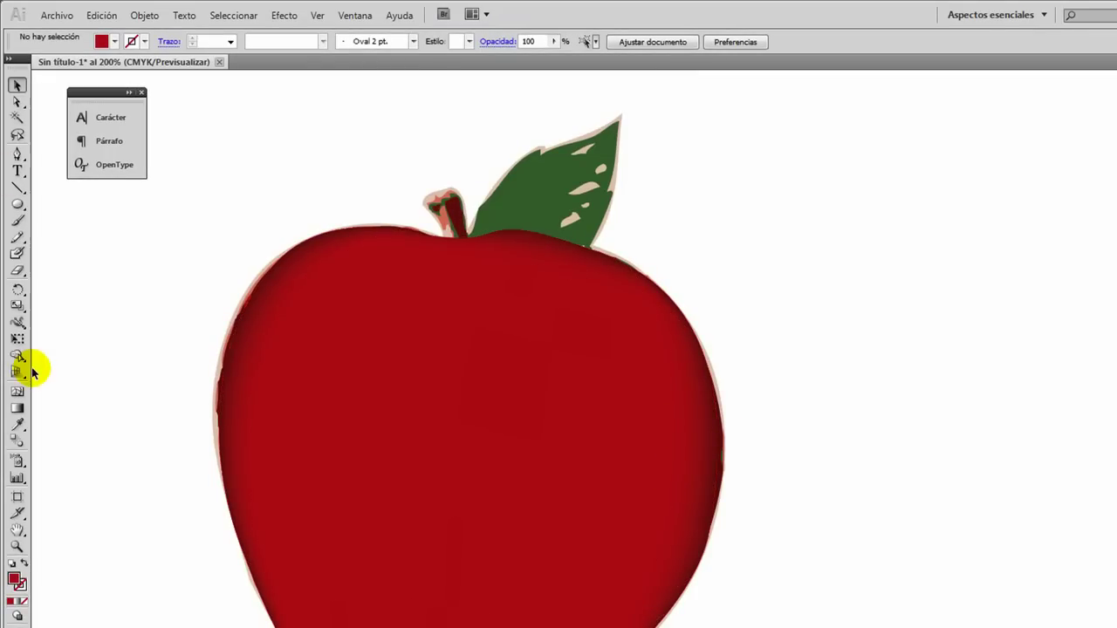
Add two more mesh lines on the apple's upper left
{"action": "left_click", "coordinate": [17, 391]}
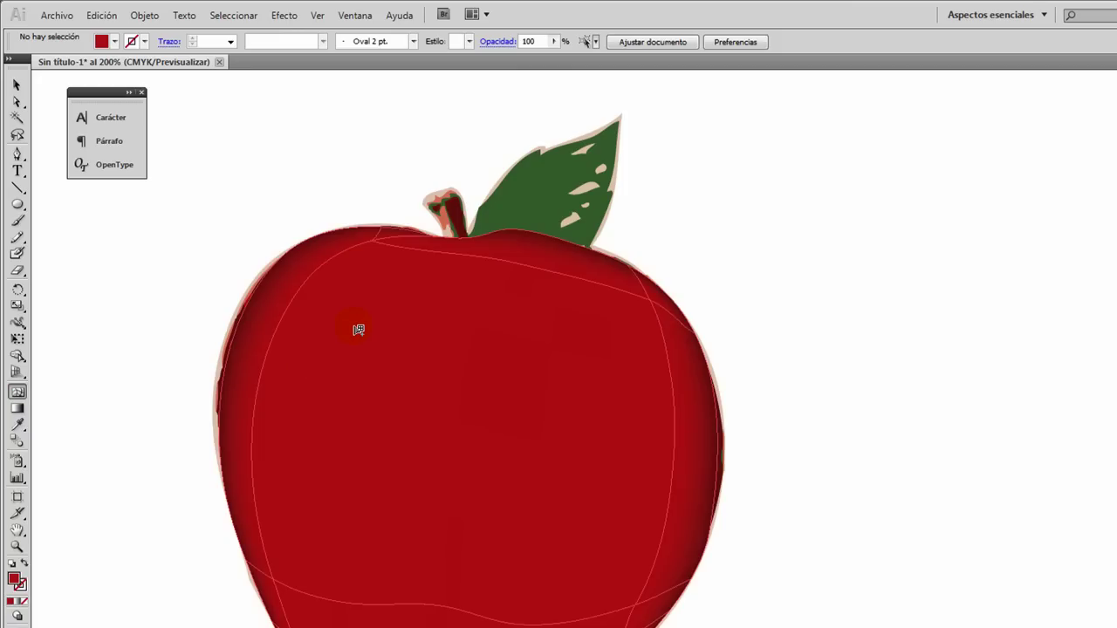
{"action": "mouse_move", "coordinate": [358, 330]}
{"action": "left_mouse_down"}
{"action": "mouse_move", "coordinate": [369, 354]}
{"action": "mouse_move", "coordinate": [373, 294]}
{"action": "mouse_move", "coordinate": [391, 336]}
{"action": "mouse_move", "coordinate": [345, 362]}
{"action": "left_mouse_up"}
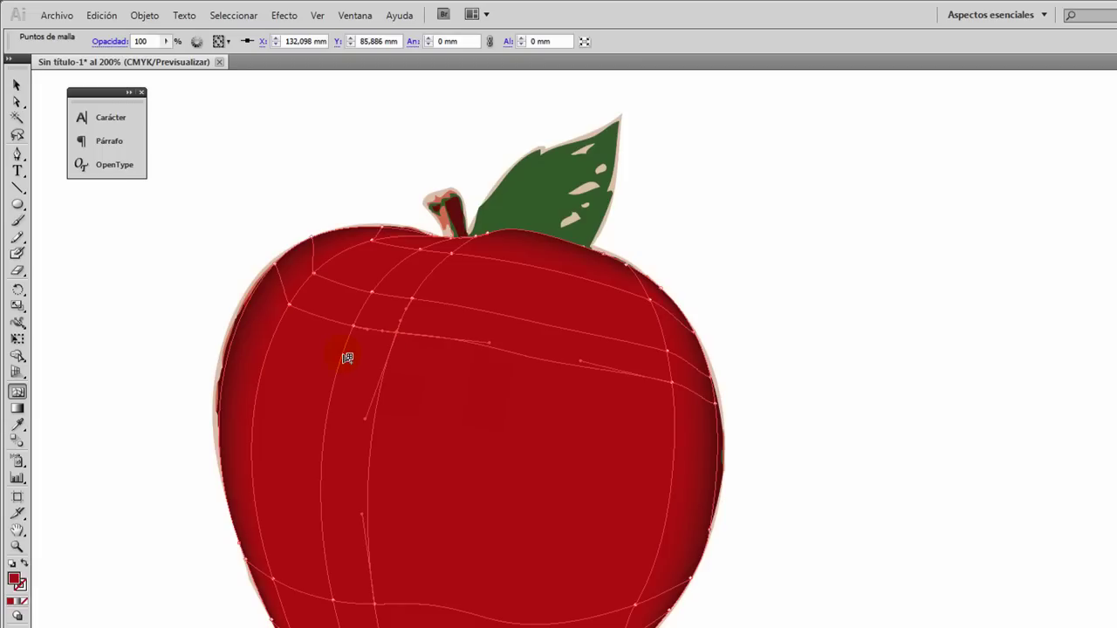
{"action": "left_click", "coordinate": [319, 322]}
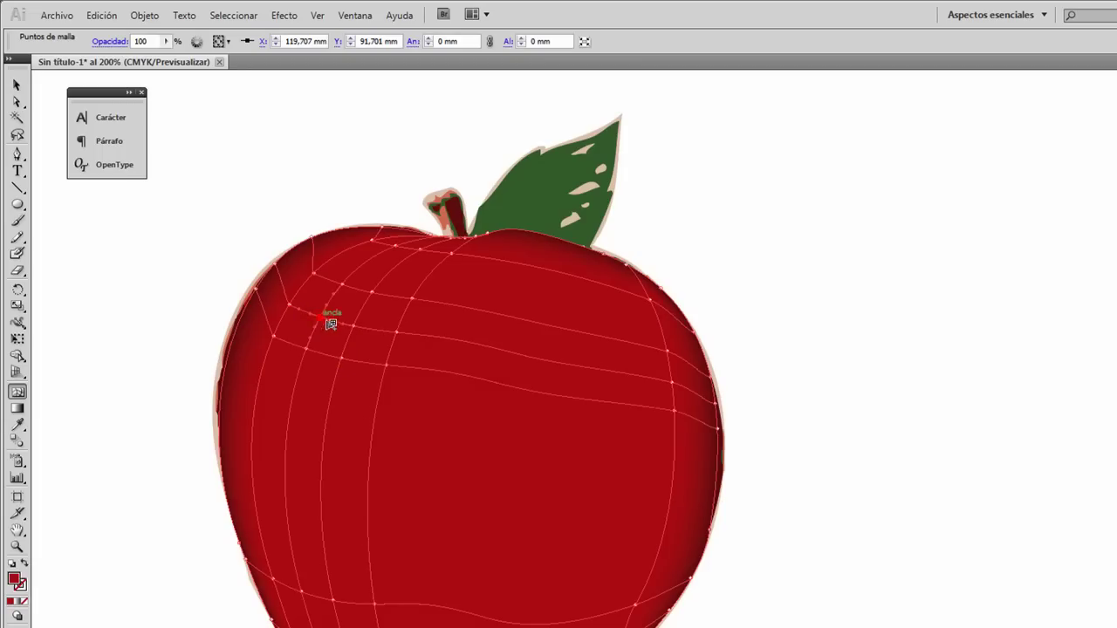
Colour the upper-left mesh point light pink FFCACE as a highlight, then deselect
{"action": "left_click", "coordinate": [17, 101]}
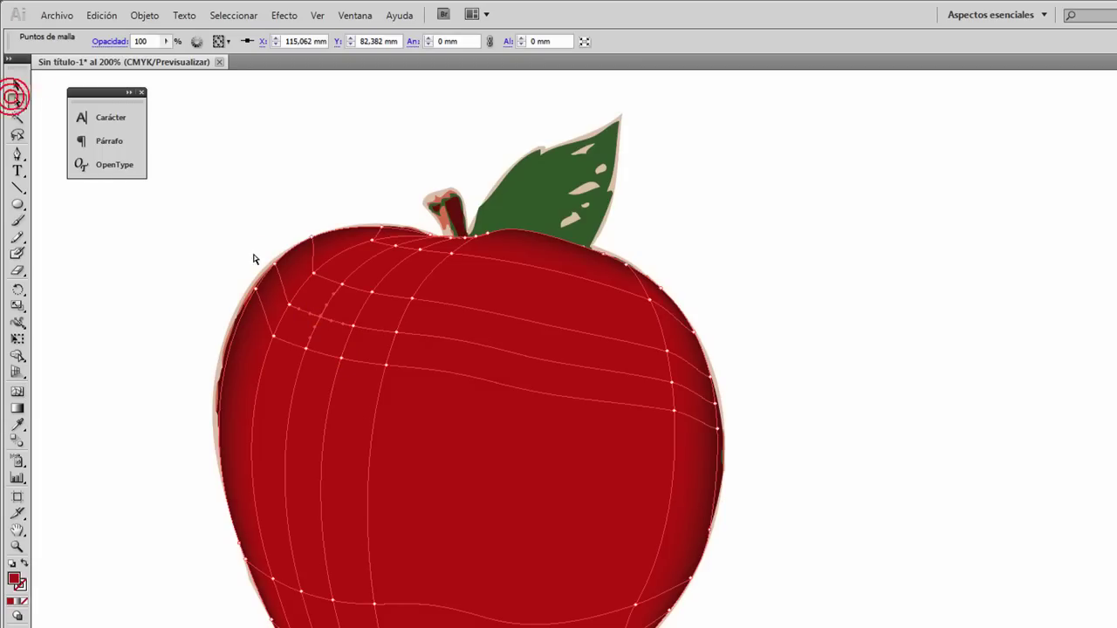
{"action": "left_click", "coordinate": [353, 326]}
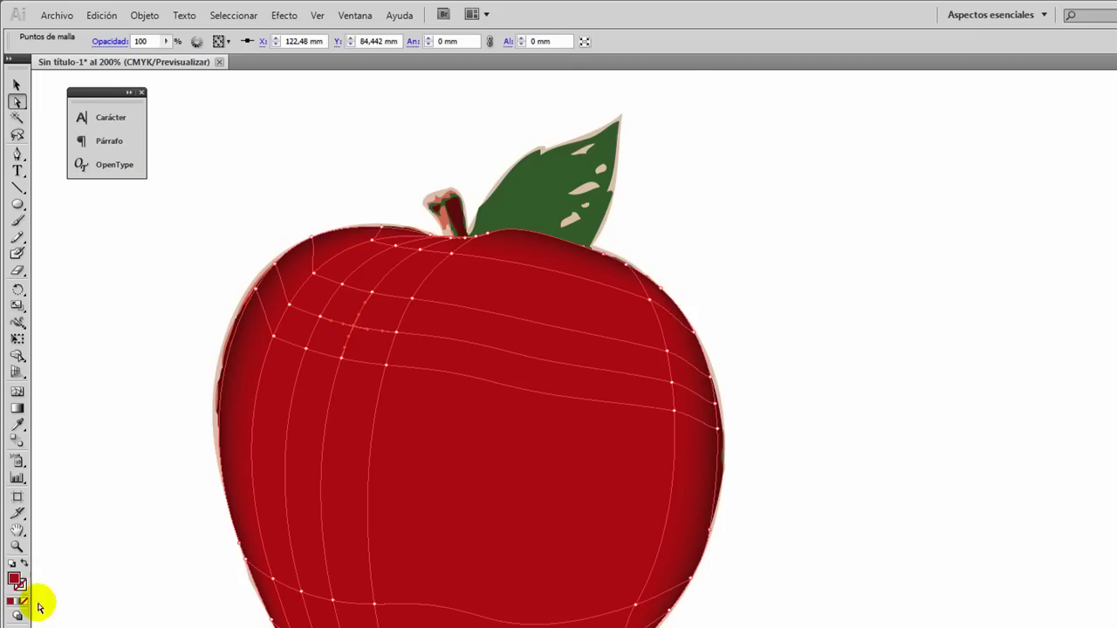
{"action": "double_click", "coordinate": [16, 579]}
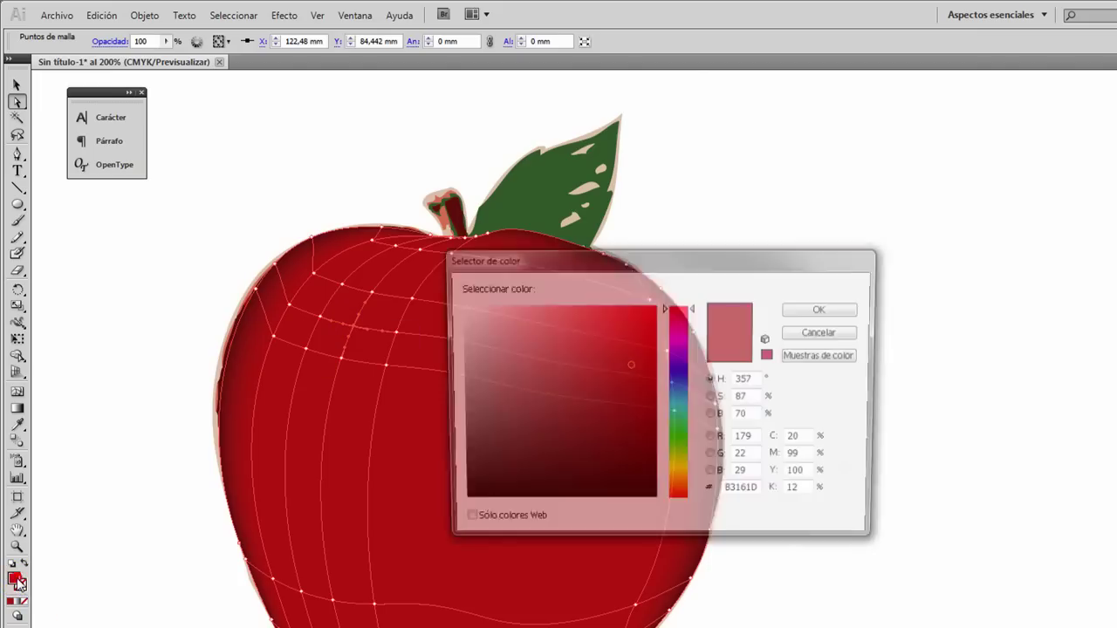
{"action": "left_click_drag", "start_coordinate": [471, 316], "coordinate": [497, 306]}
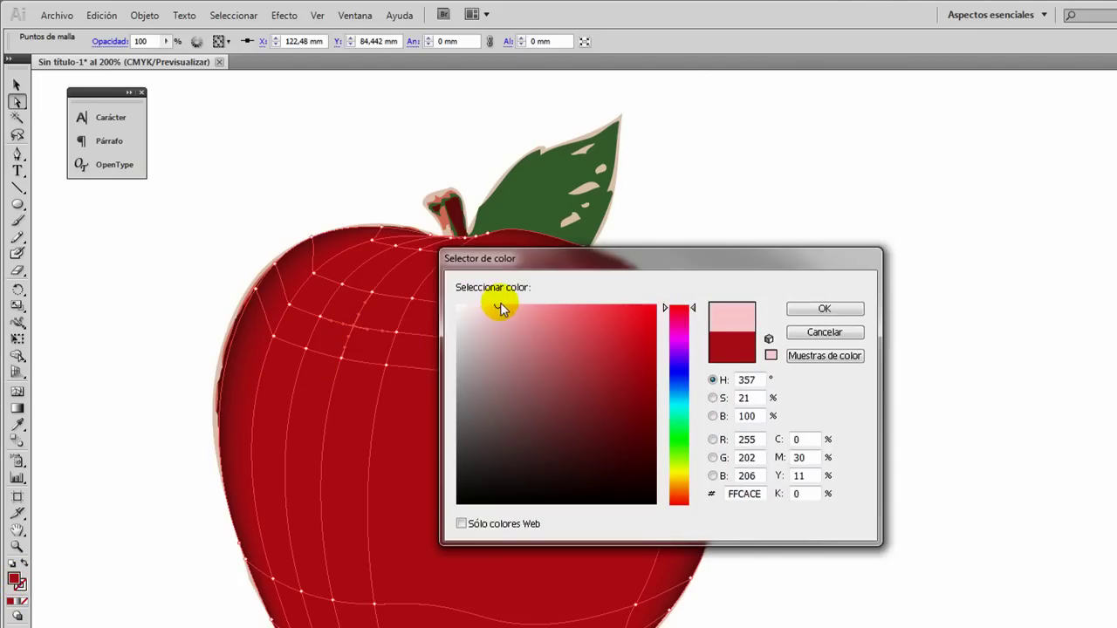
{"action": "left_click", "coordinate": [824, 309]}
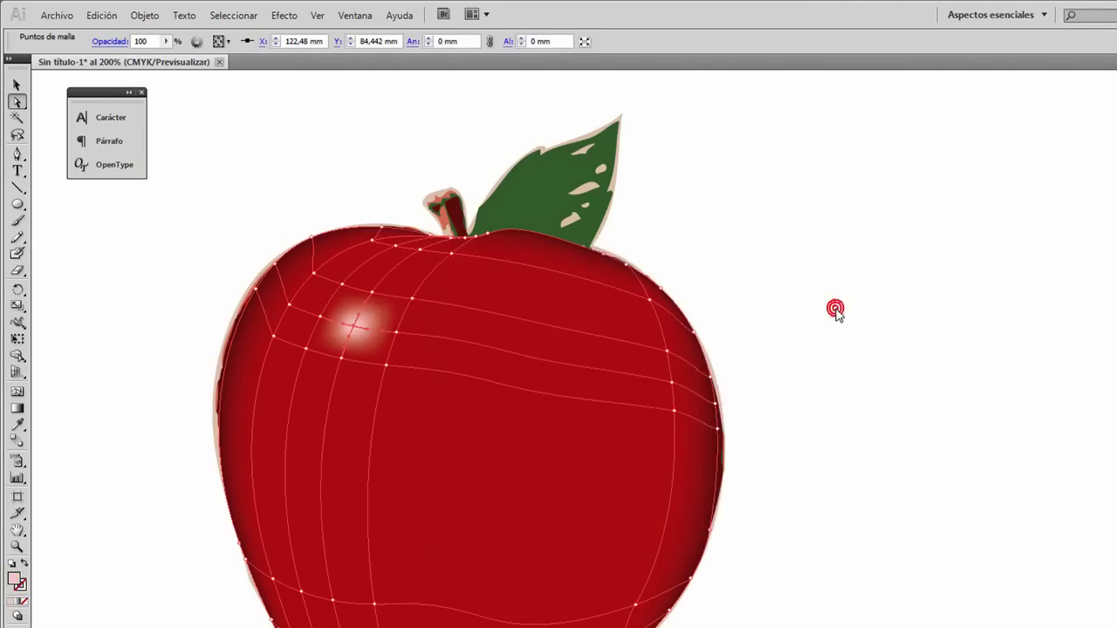
{"action": "left_click", "coordinate": [16, 87]}
{"action": "left_click", "coordinate": [160, 330]}
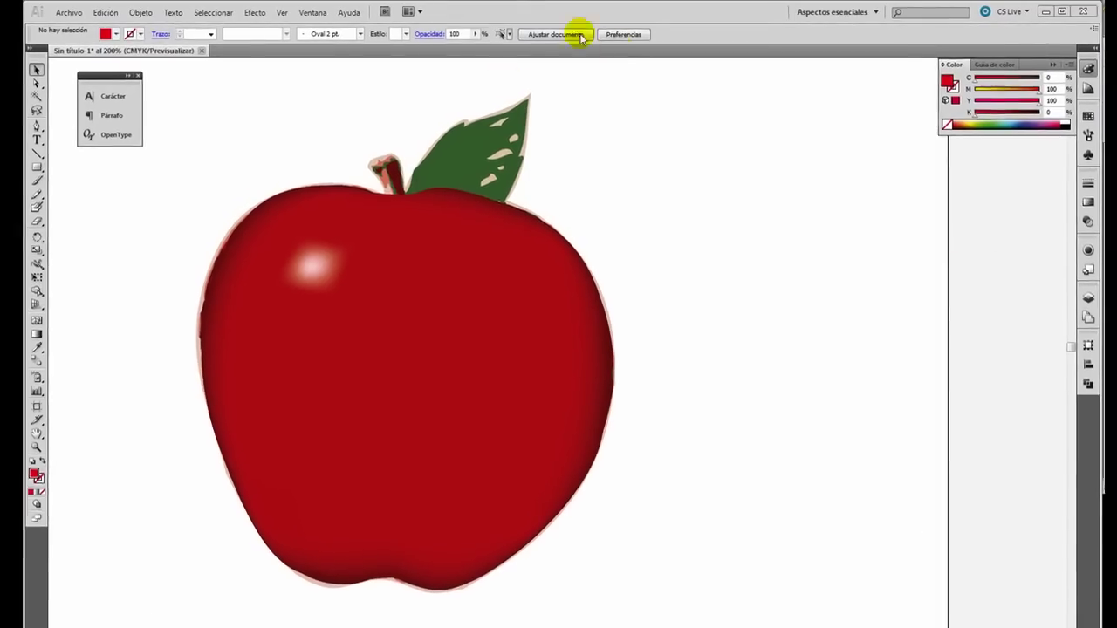
Draw a red square to the right of the apple
{"action": "left_click", "coordinate": [34, 169]}
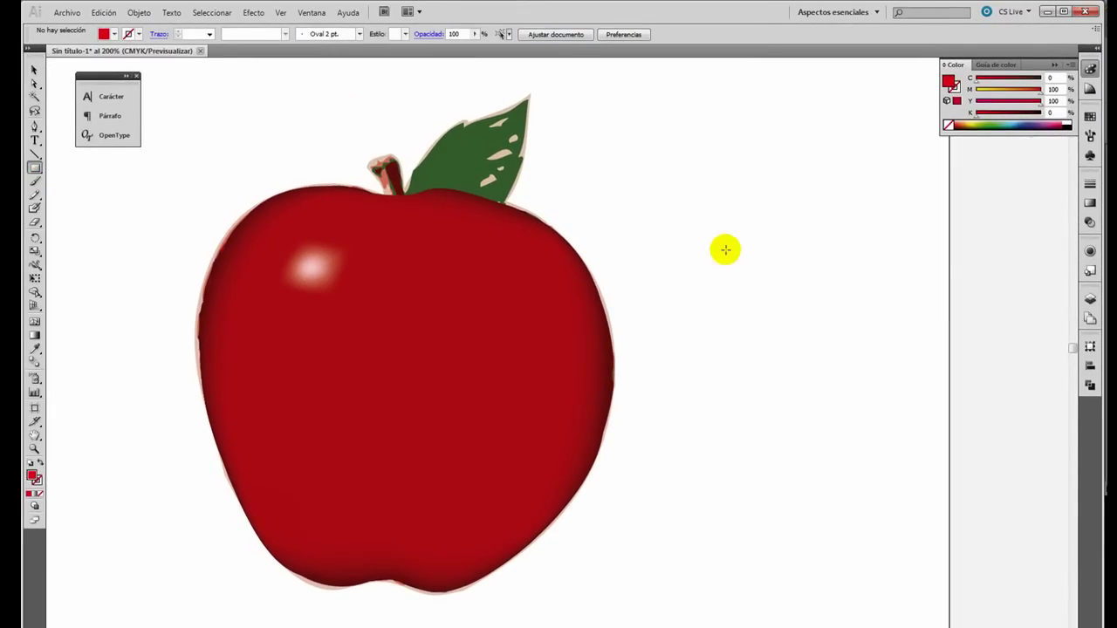
{"action": "left_click_drag", "start_coordinate": [732, 217], "coordinate": [830, 359]}
{"action": "left_click_drag", "start_coordinate": [916, 393], "coordinate": [990, 420]}
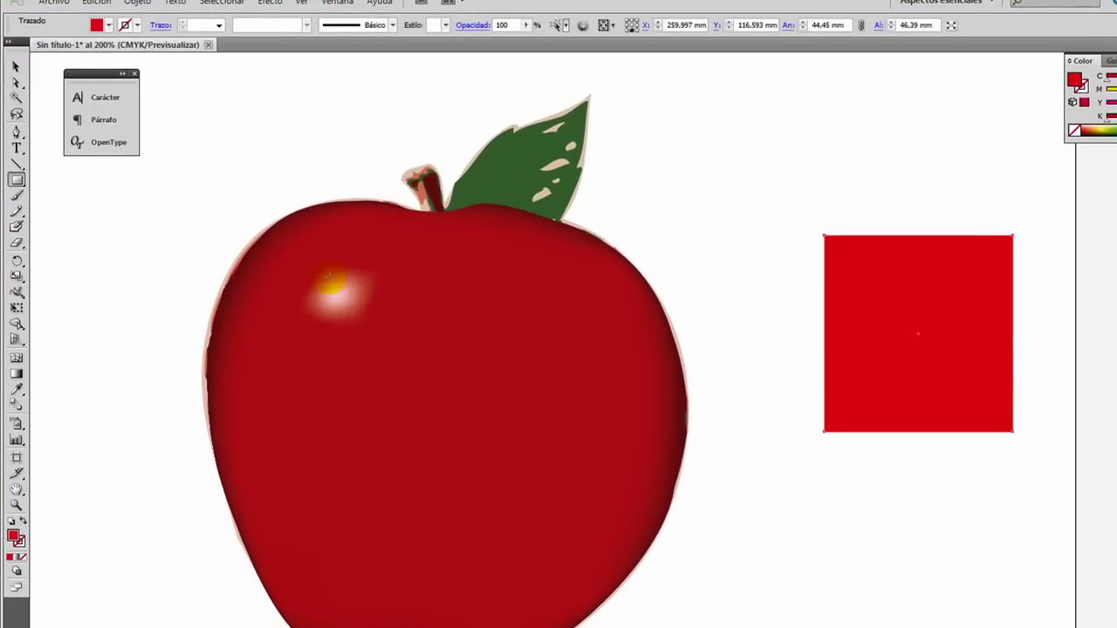
Convert the square to a gradient mesh and add several horizontal and vertical mesh lines
{"action": "left_click", "coordinate": [14, 357]}
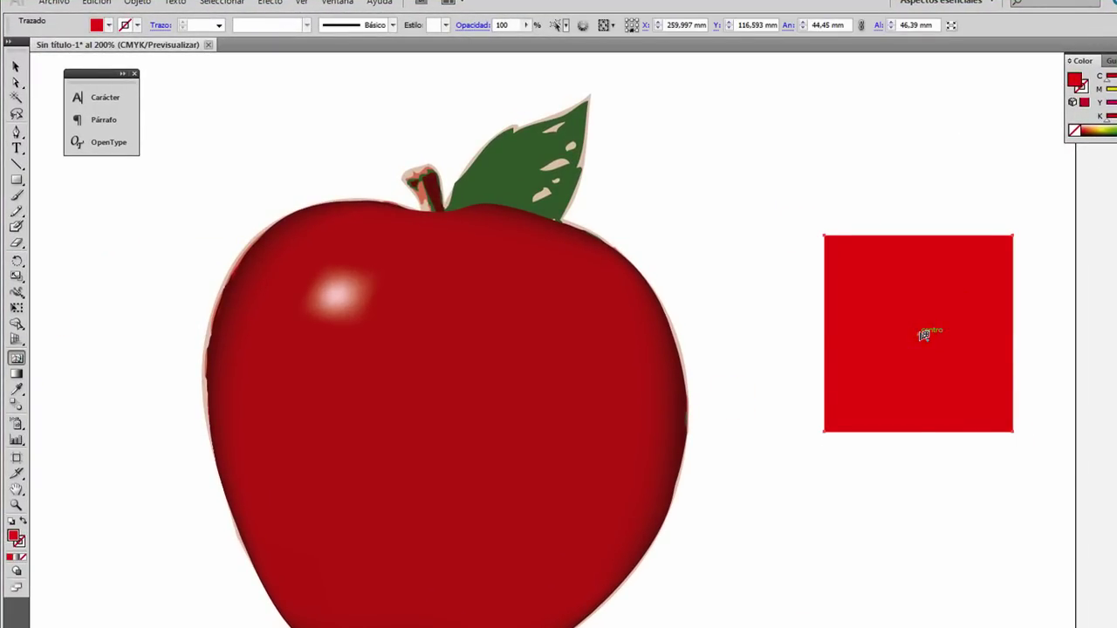
{"action": "left_click", "coordinate": [924, 335]}
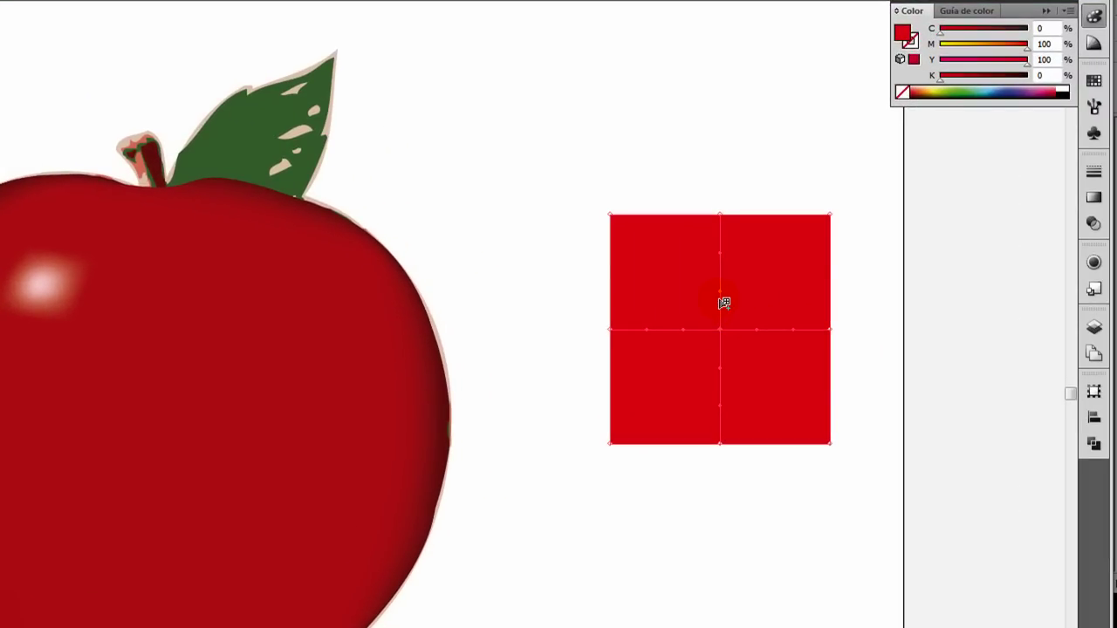
{"action": "left_click", "coordinate": [723, 298]}
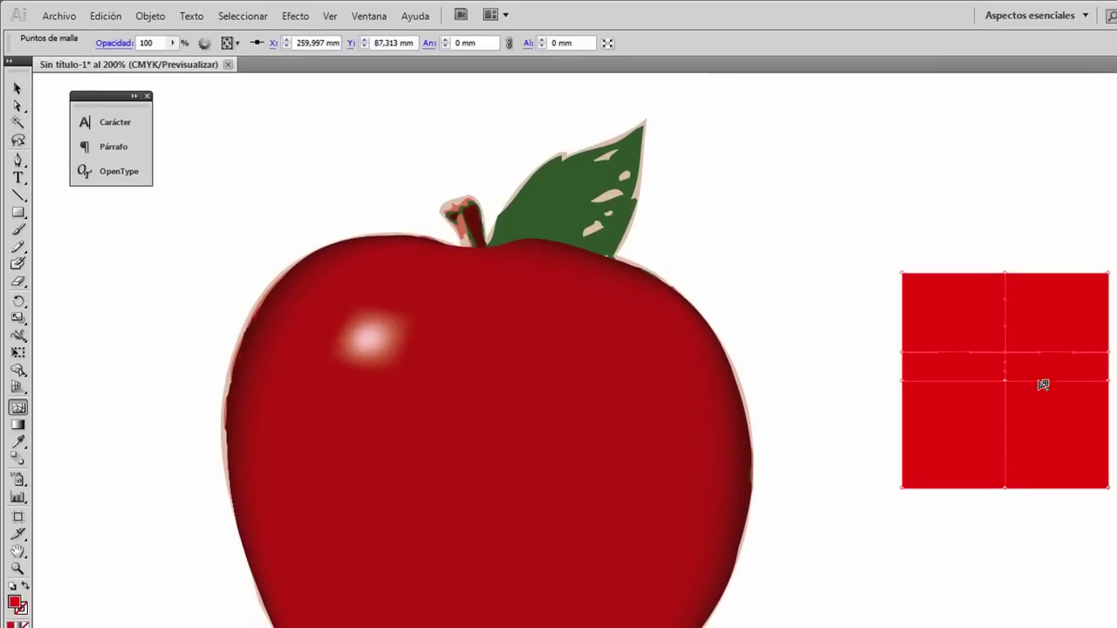
{"action": "left_click", "coordinate": [1041, 383]}
{"action": "left_click", "coordinate": [1006, 418]}
{"action": "left_click", "coordinate": [968, 382]}
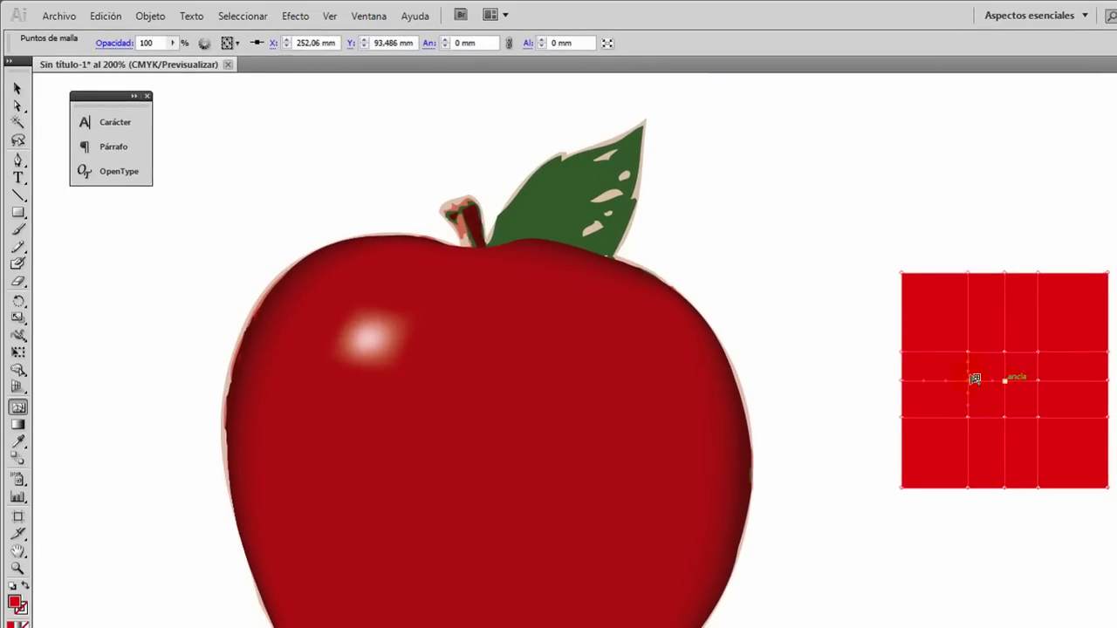
{"action": "left_click", "coordinate": [15, 87]}
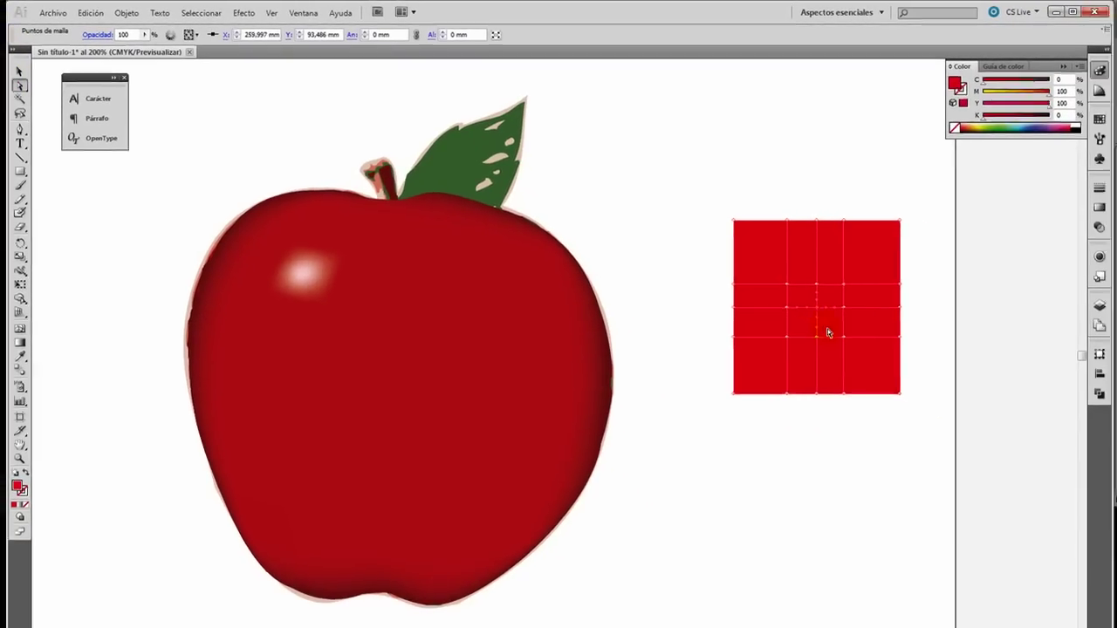
Make the square's centre mesh point white
{"action": "double_click", "coordinate": [46, 461]}
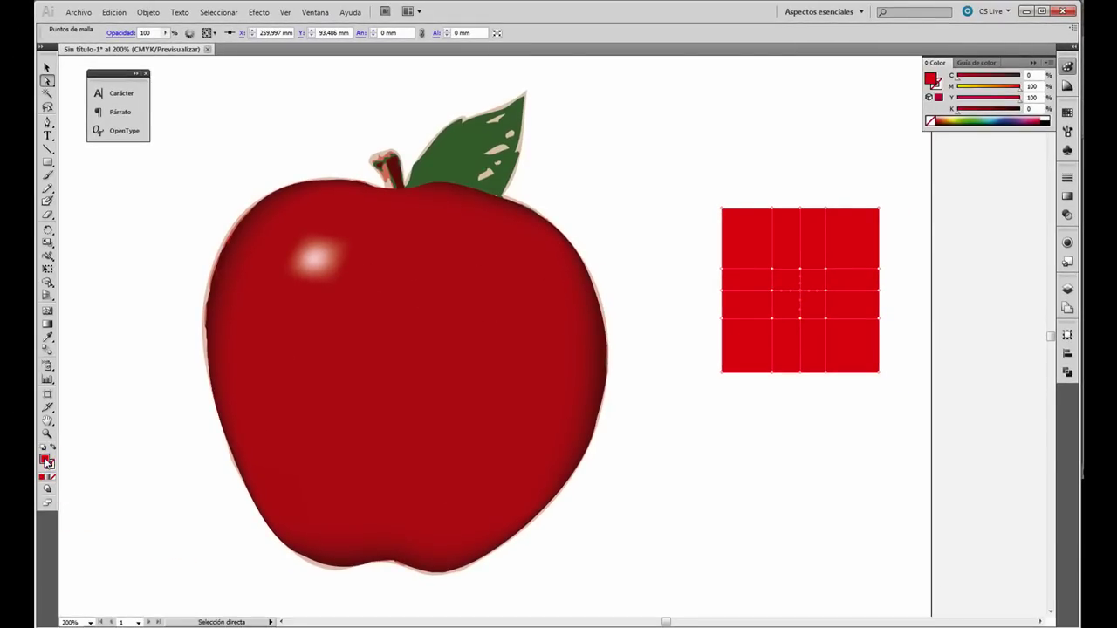
{"action": "left_click_drag", "start_coordinate": [457, 288], "coordinate": [398, 243]}
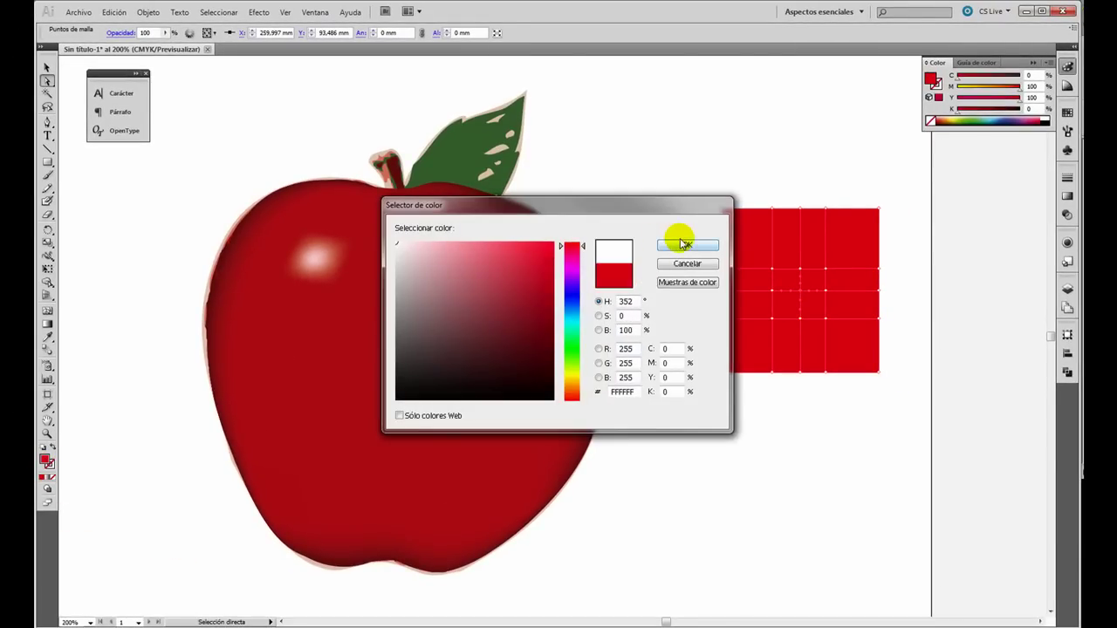
{"action": "left_click", "coordinate": [686, 245]}
Drag the neighbouring mesh points to shape the white glow into a V-shaped notch on top
{"action": "left_click", "coordinate": [801, 269]}
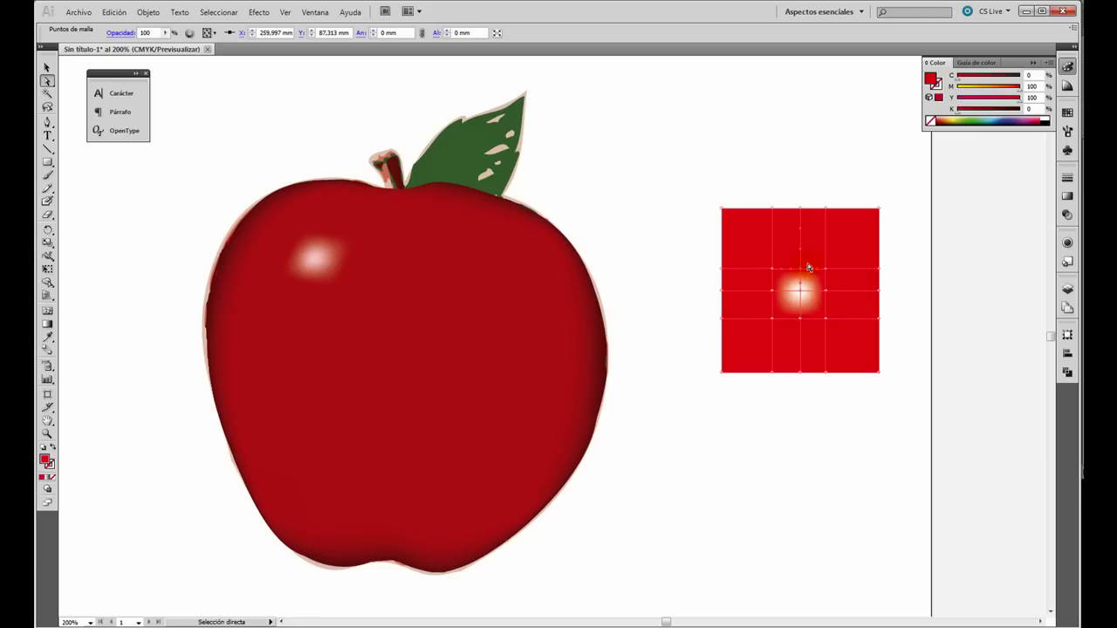
{"action": "left_click_drag", "start_coordinate": [804, 274], "coordinate": [801, 231]}
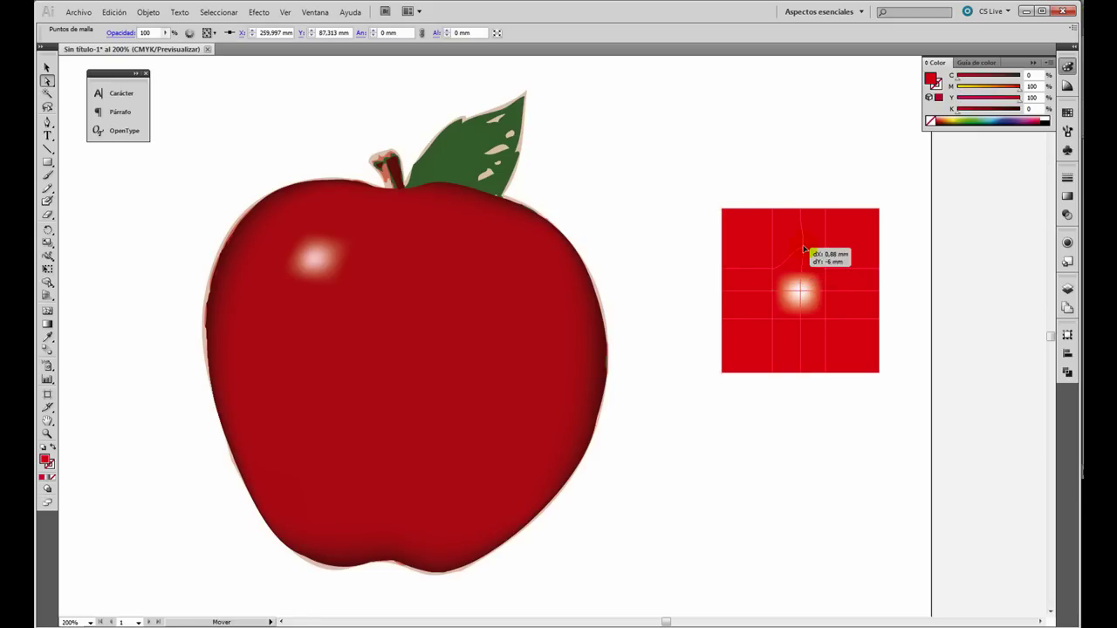
{"action": "left_click", "coordinate": [811, 284]}
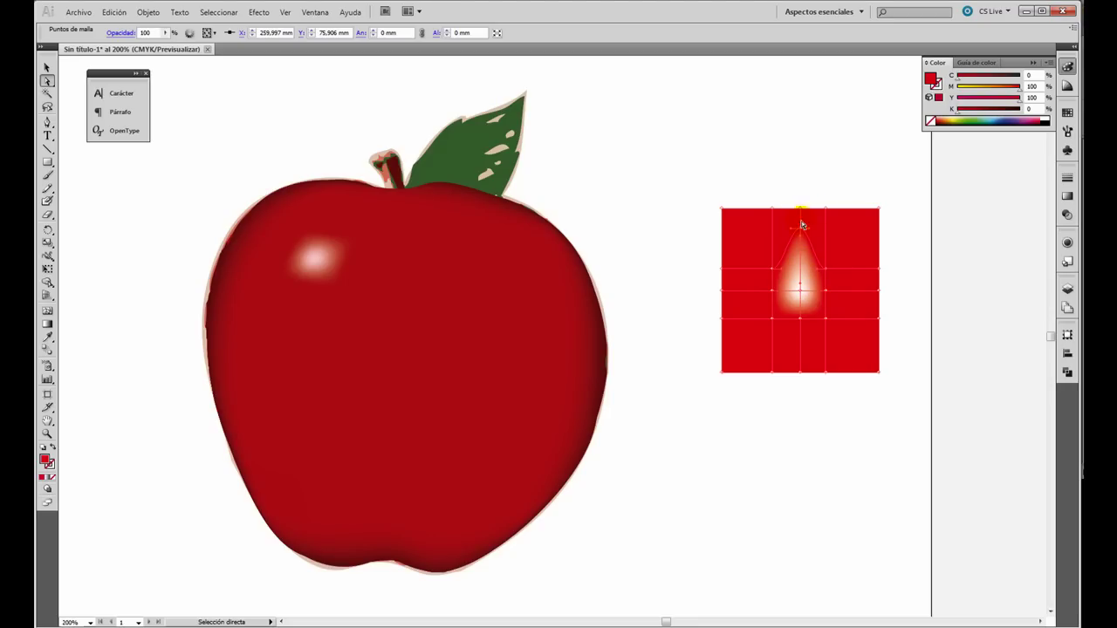
{"action": "left_click_drag", "start_coordinate": [801, 229], "coordinate": [800, 289]}
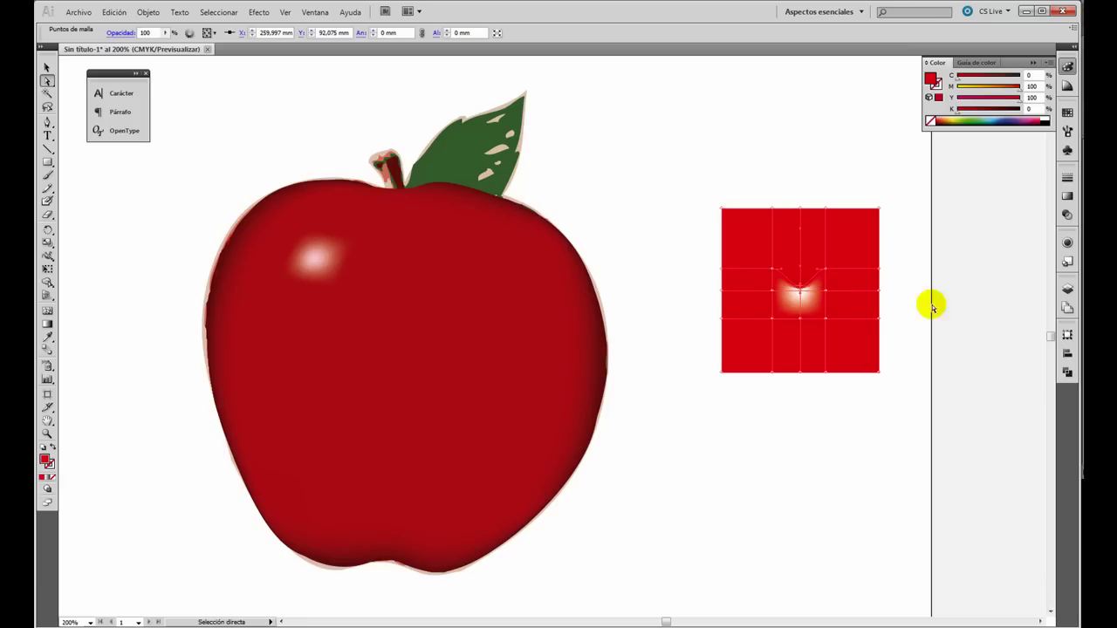
{"action": "left_click", "coordinate": [956, 266]}
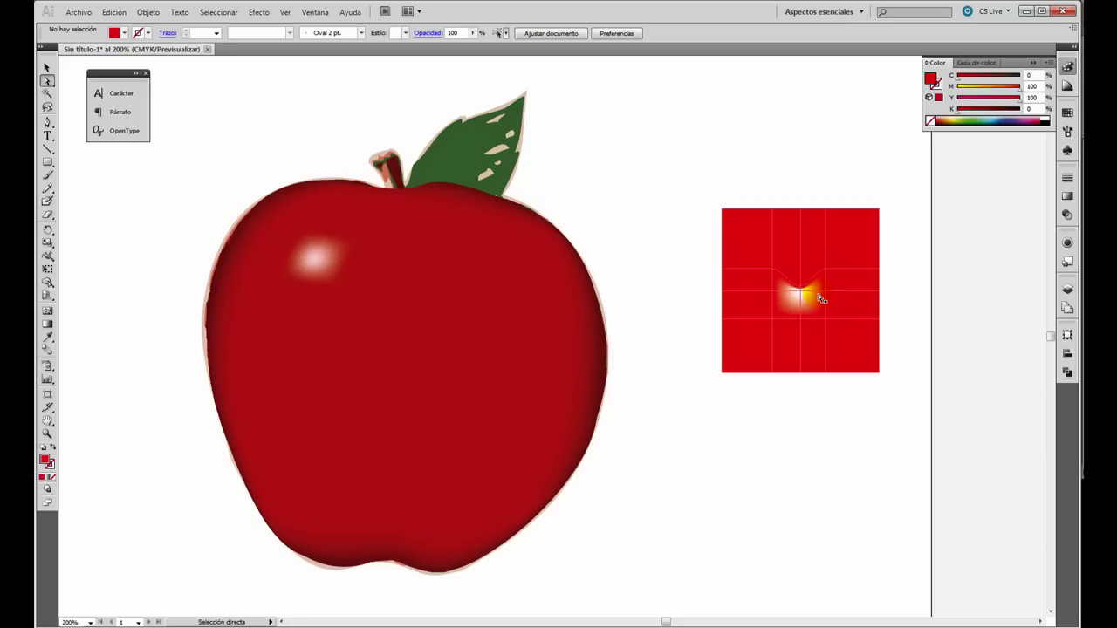
{"action": "key", "text": "ctrl+z"}
{"action": "left_click", "coordinate": [826, 294]}
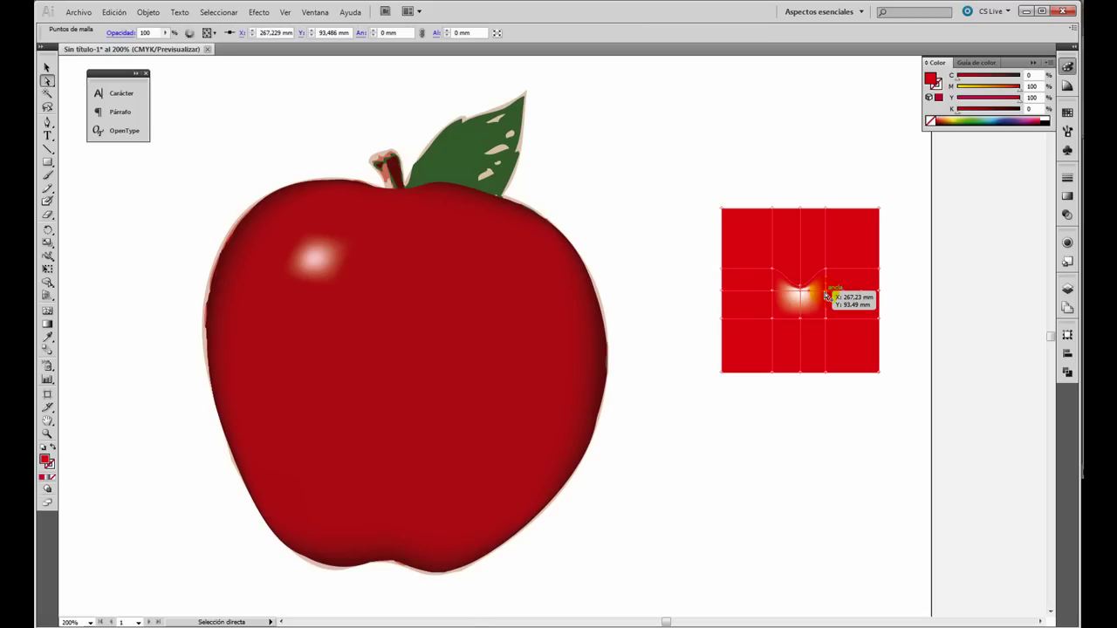
{"action": "left_click", "coordinate": [880, 294]}
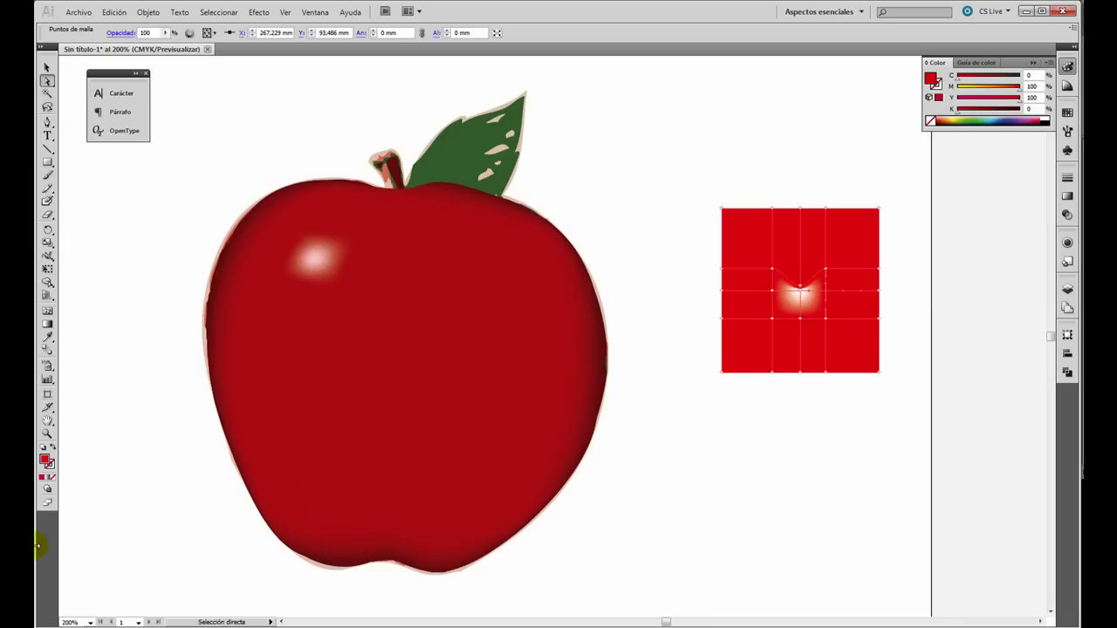
Make the right-edge mesh point white and stretch the highlight toward the square's right edge
{"action": "double_click", "coordinate": [43, 460]}
{"action": "left_click_drag", "start_coordinate": [407, 292], "coordinate": [396, 243]}
{"action": "left_click", "coordinate": [674, 247]}
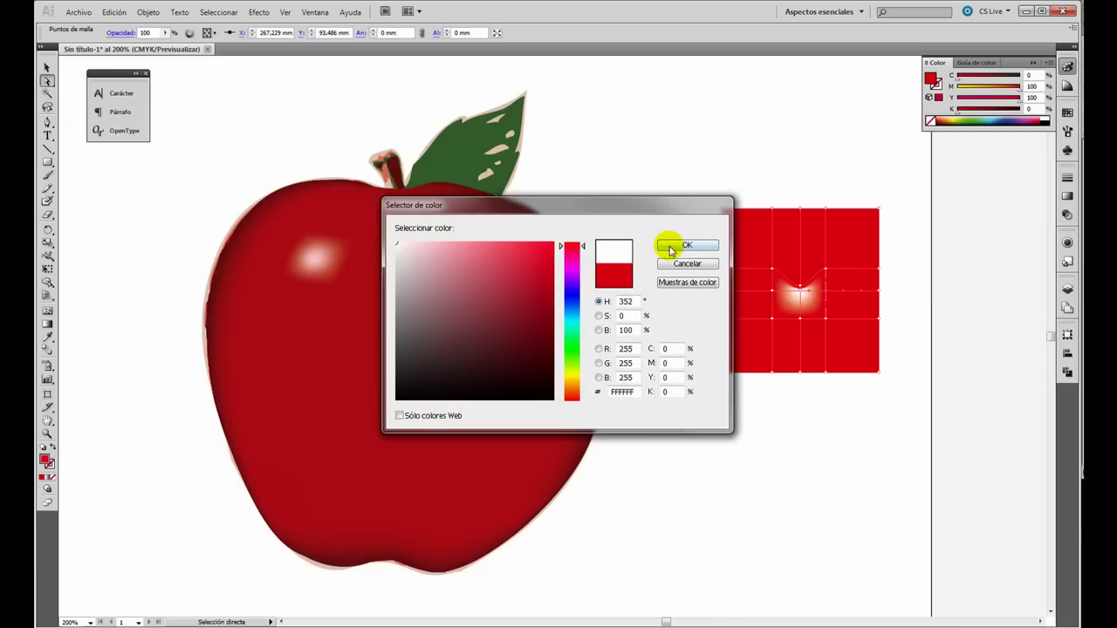
{"action": "left_click_drag", "start_coordinate": [796, 291], "coordinate": [876, 295]}
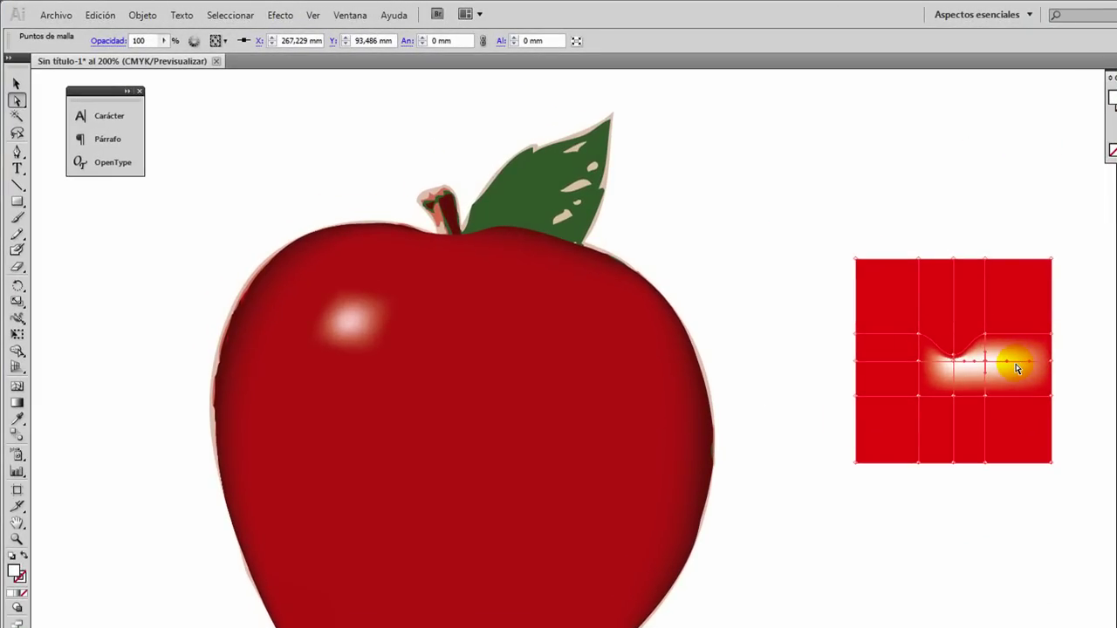
Add a vertical mesh line across the highlight and recolour its right-side points with sampled red
{"action": "left_click", "coordinate": [17, 386]}
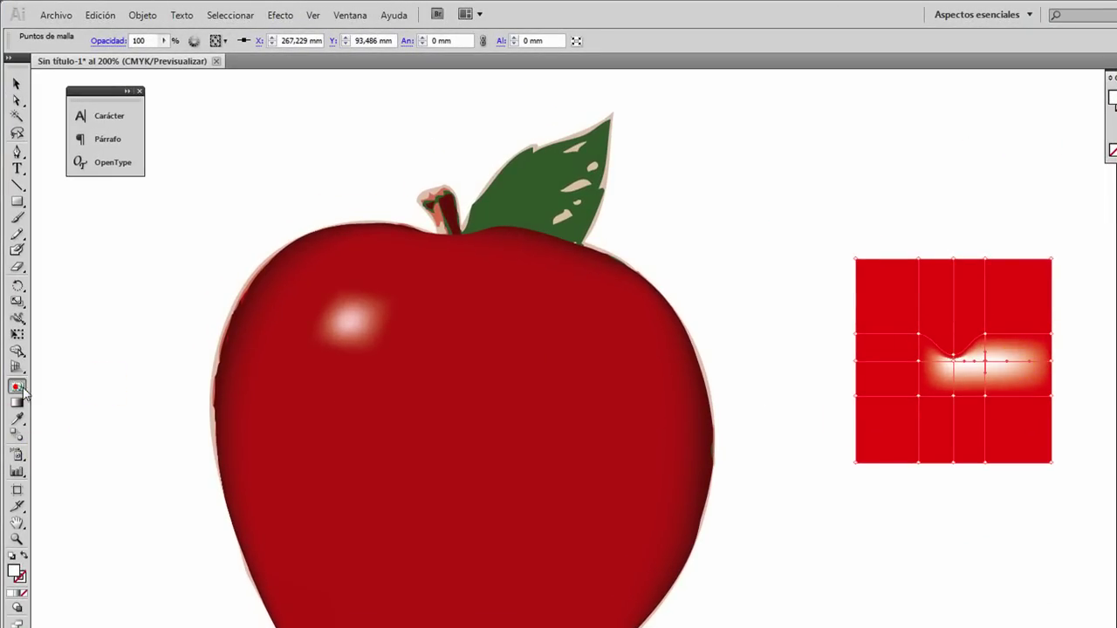
{"action": "left_click", "coordinate": [1020, 362]}
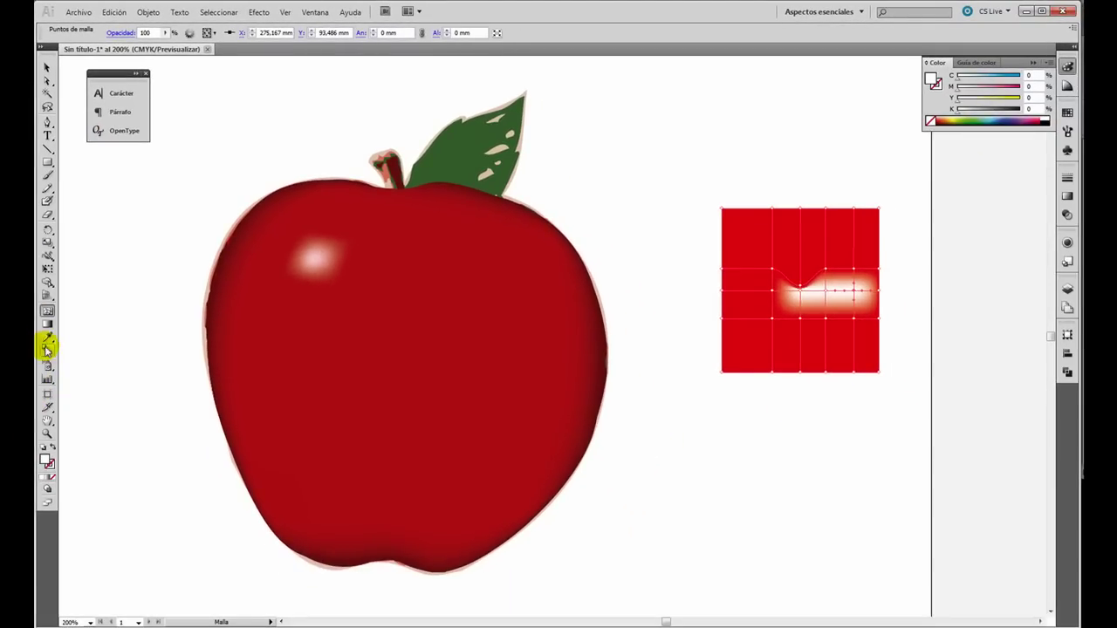
{"action": "left_click", "coordinate": [48, 337]}
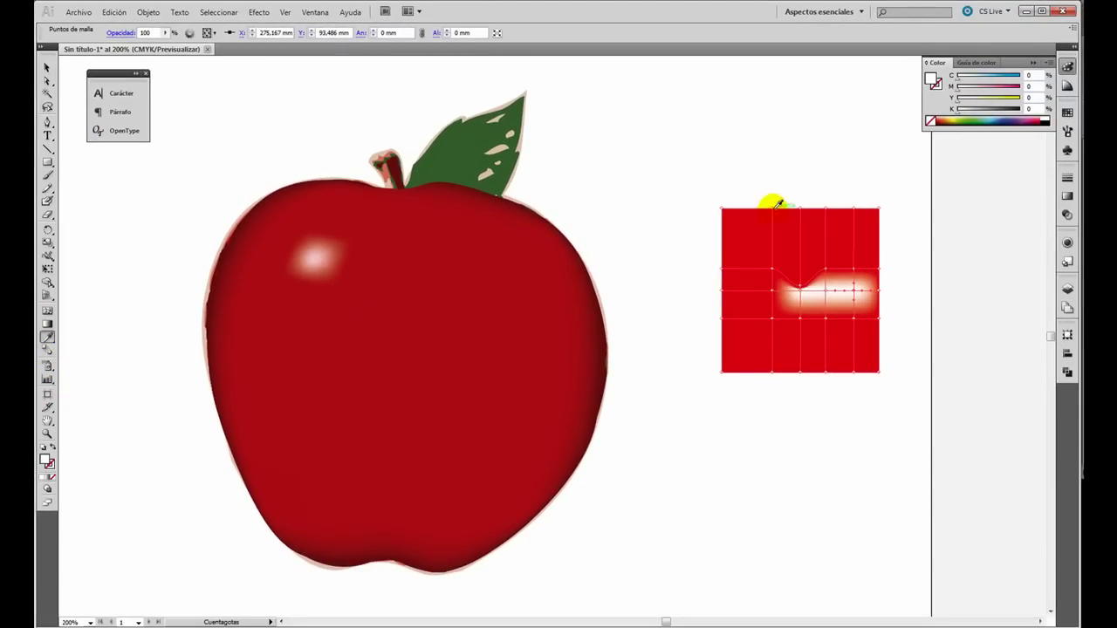
{"action": "left_click", "coordinate": [740, 235]}
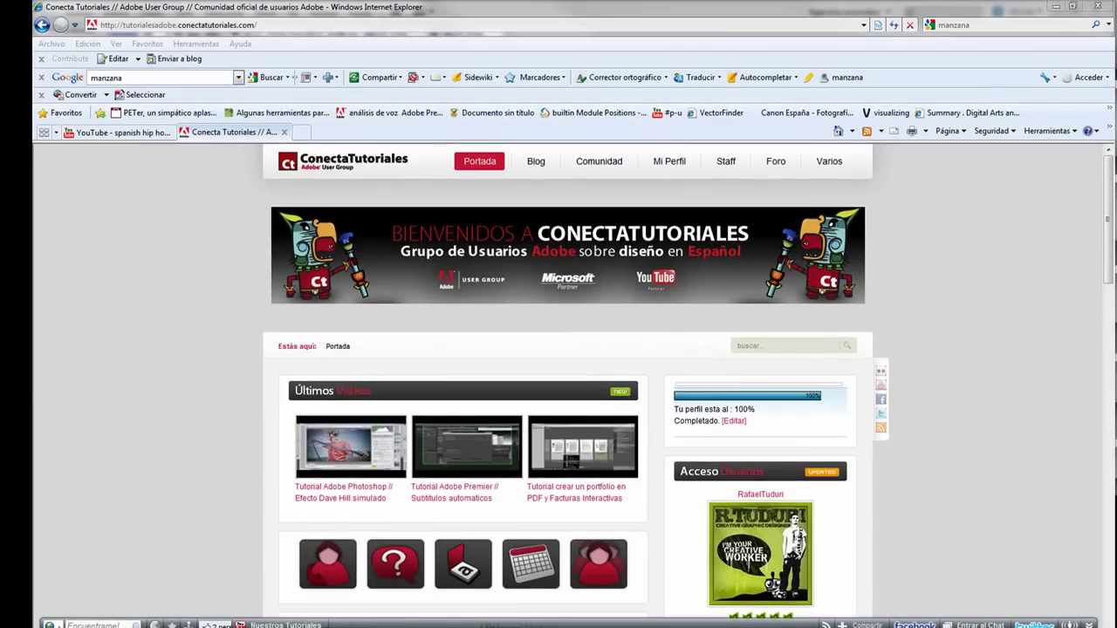
{"action": "mouse_move", "coordinate": [535, 160]}
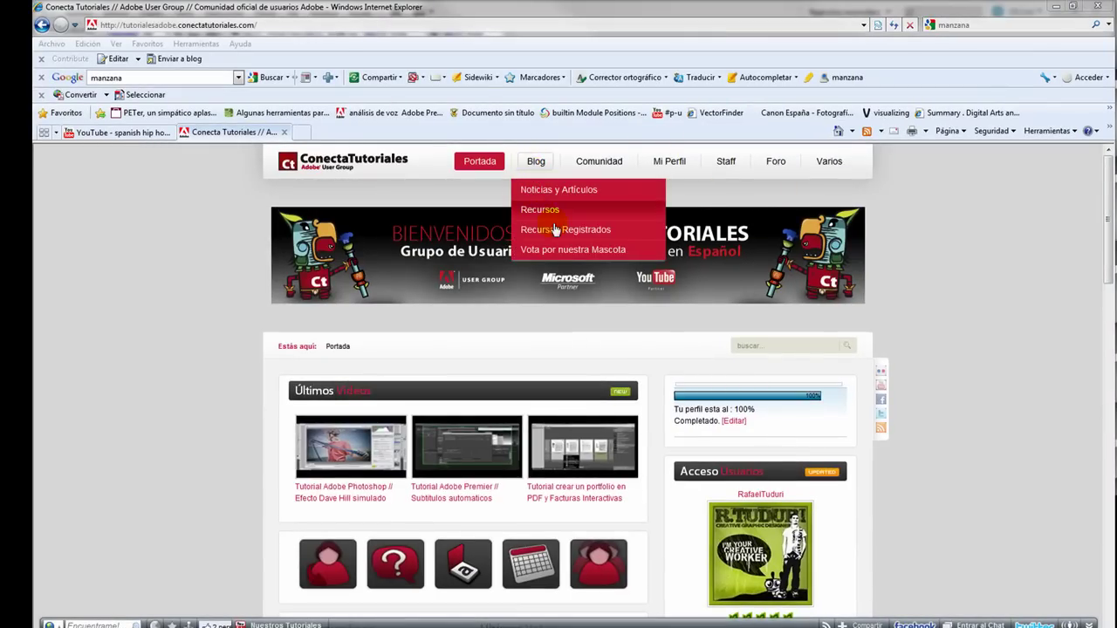
Go to the ConectaTutoriales Recursos Registrados blog page and scroll down to the Descargar practice file
{"action": "left_click", "coordinate": [558, 231]}
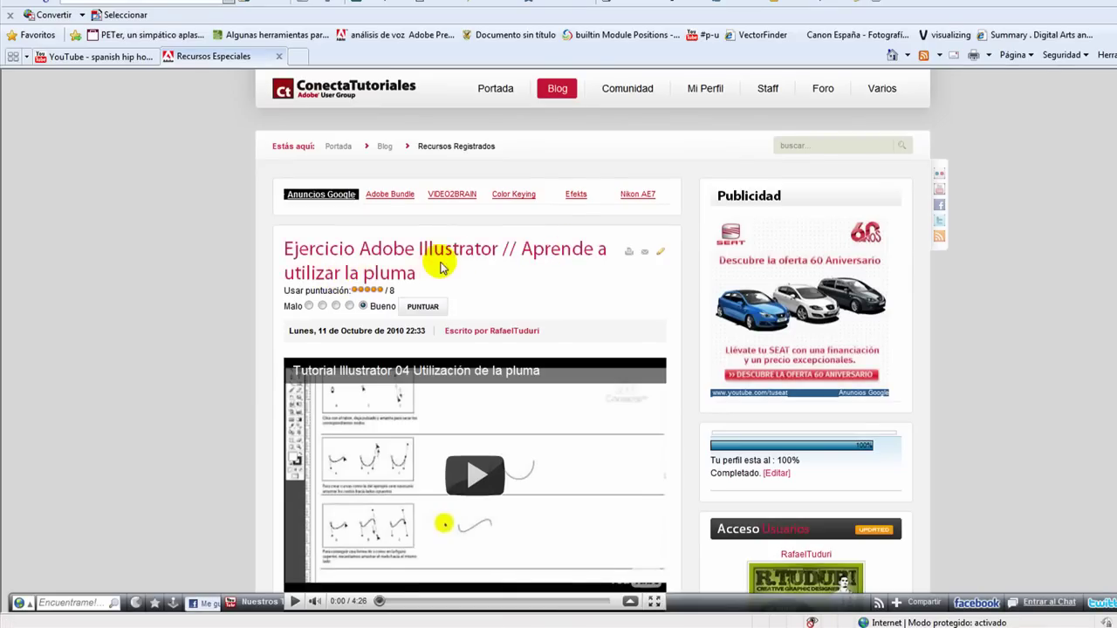
{"action": "scroll", "coordinate": [442, 268], "scroll_direction": "down", "scroll_amount": 3}
{"action": "scroll", "coordinate": [442, 268], "scroll_direction": "down", "scroll_amount": 1}
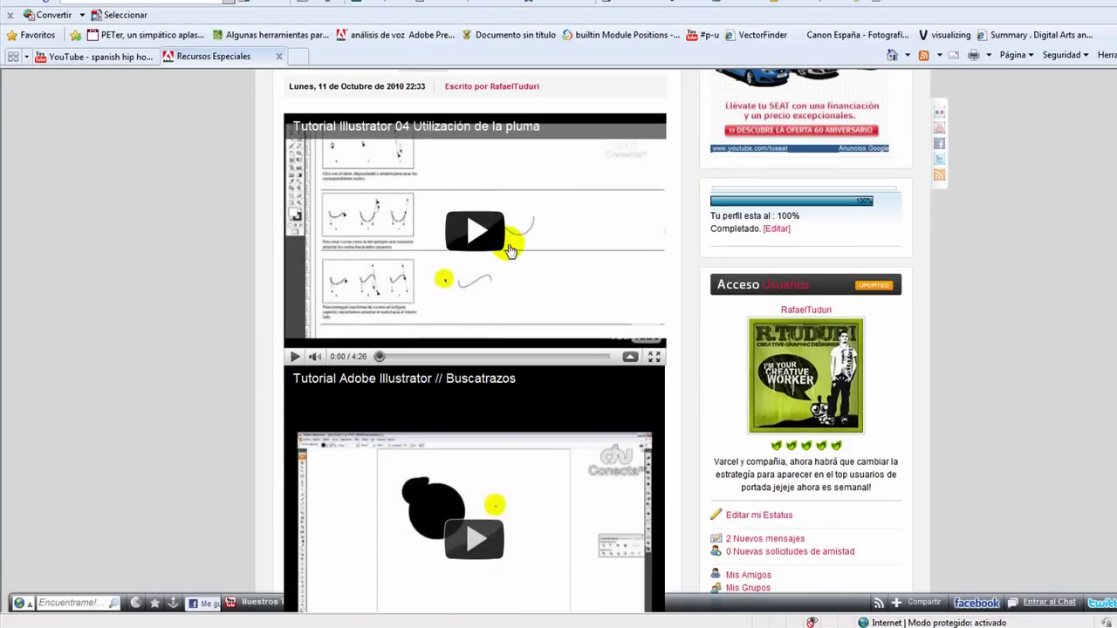
{"action": "scroll", "coordinate": [512, 474], "scroll_direction": "down", "scroll_amount": 3}
{"action": "scroll", "coordinate": [511, 474], "scroll_direction": "down", "scroll_amount": 1}
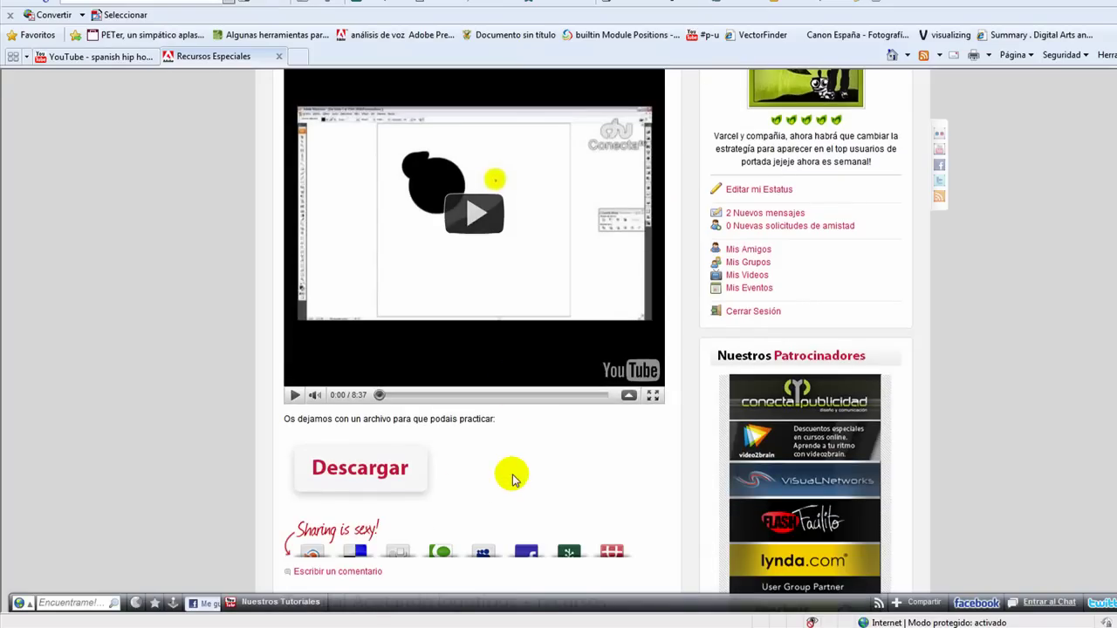